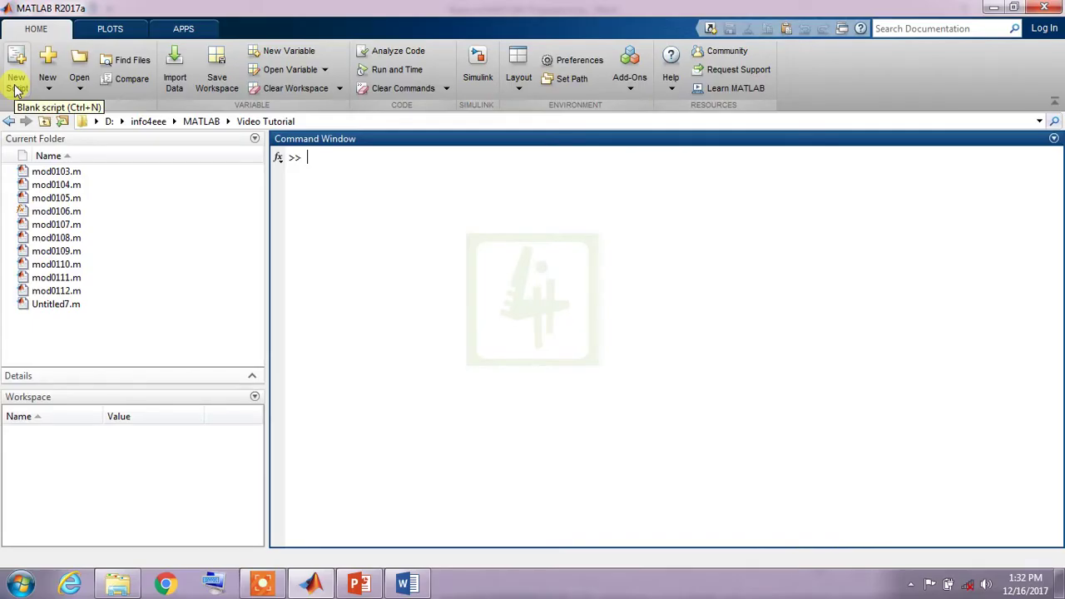
Create a new script headed '%% Load a Matrix and Set its Threshold limit.'.
left_click(17, 87)
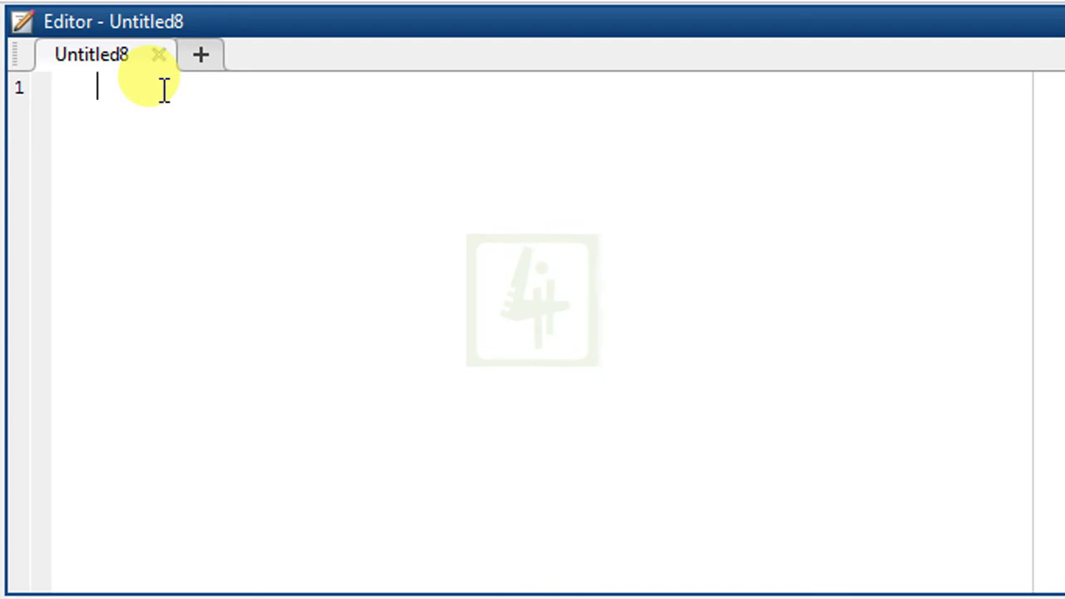
type("%%")
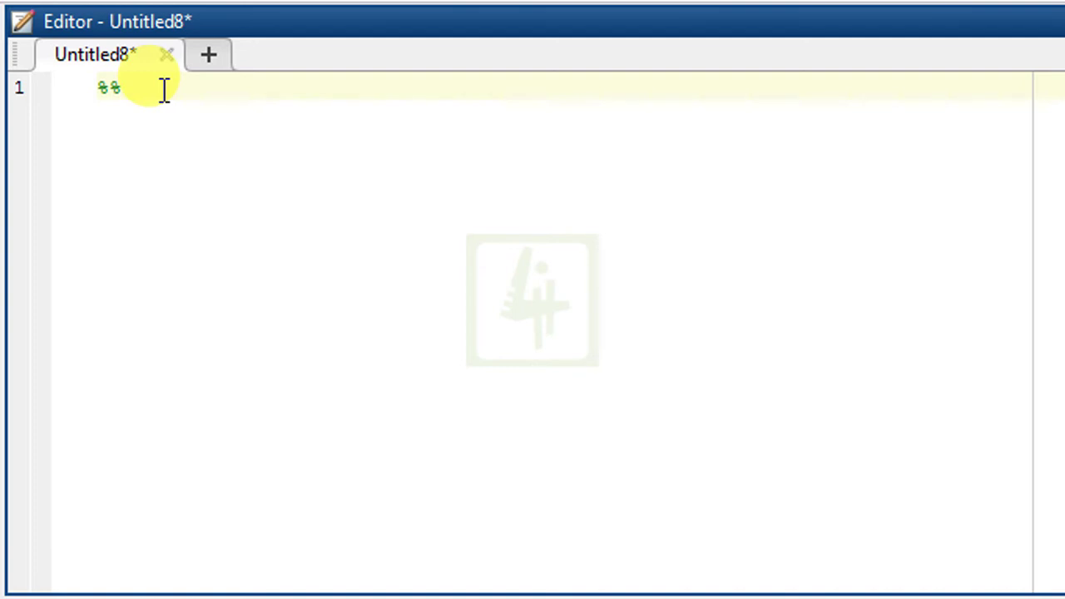
type(" Load a Matrix adn")
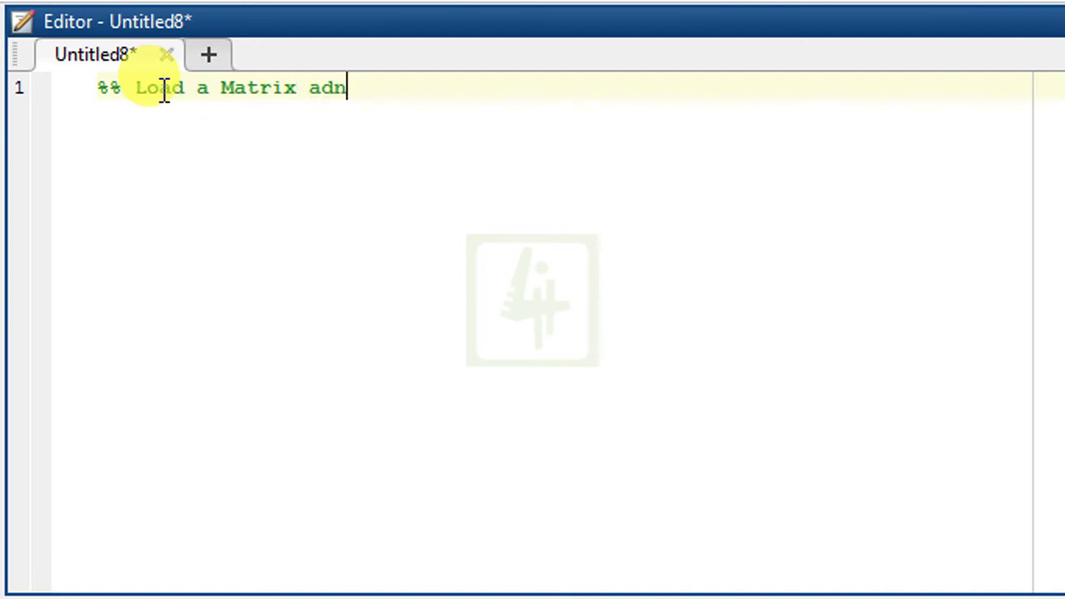
type("n")
key("BackSpace")
key("BackSpace")
key("BackSpace")
type("nd S")
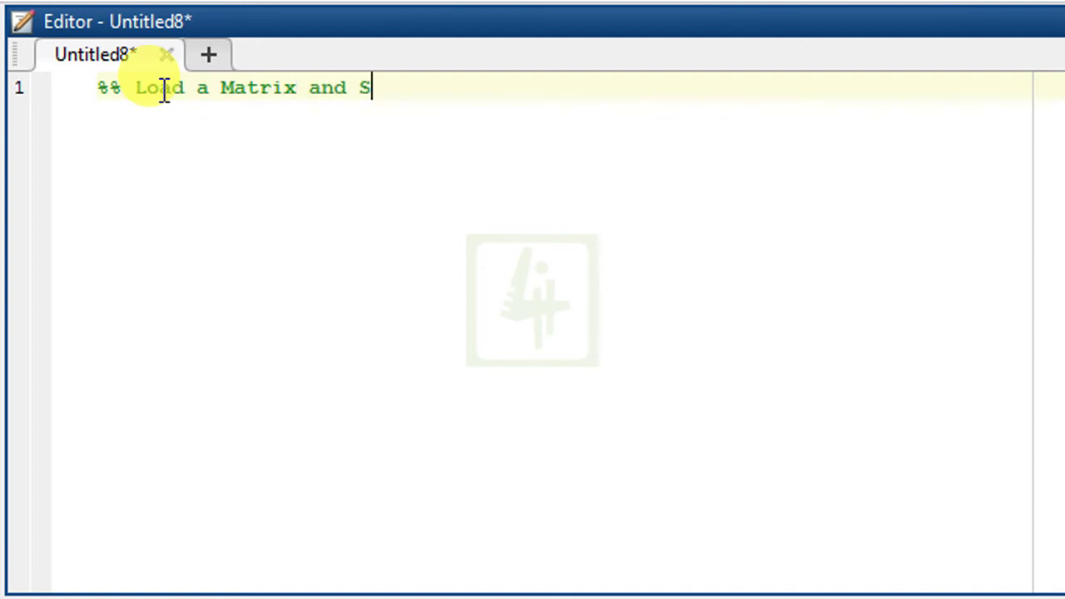
type("et its Thr")
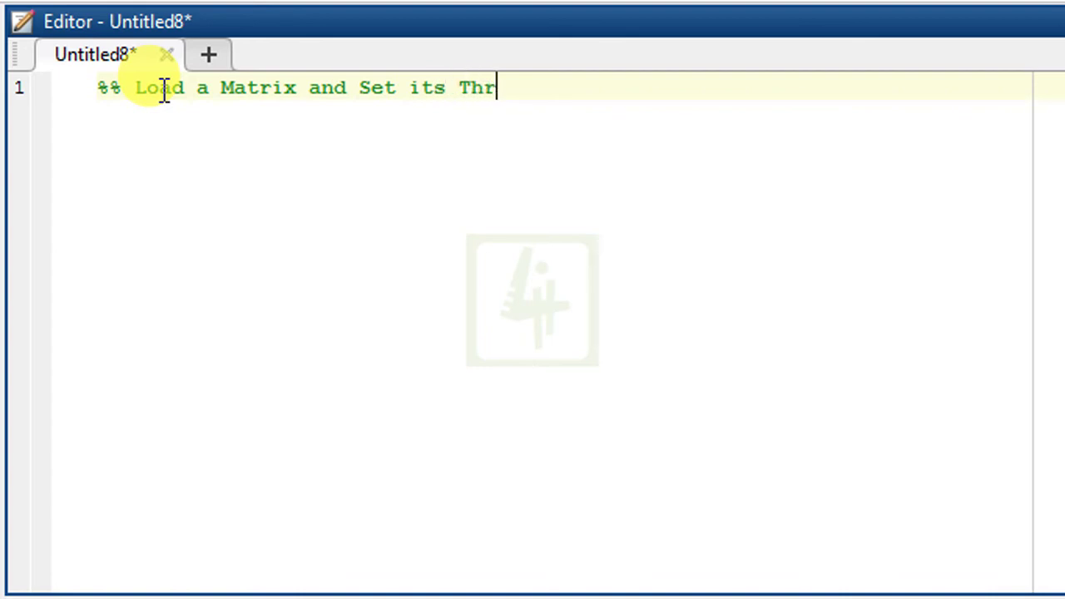
type("eshold ")
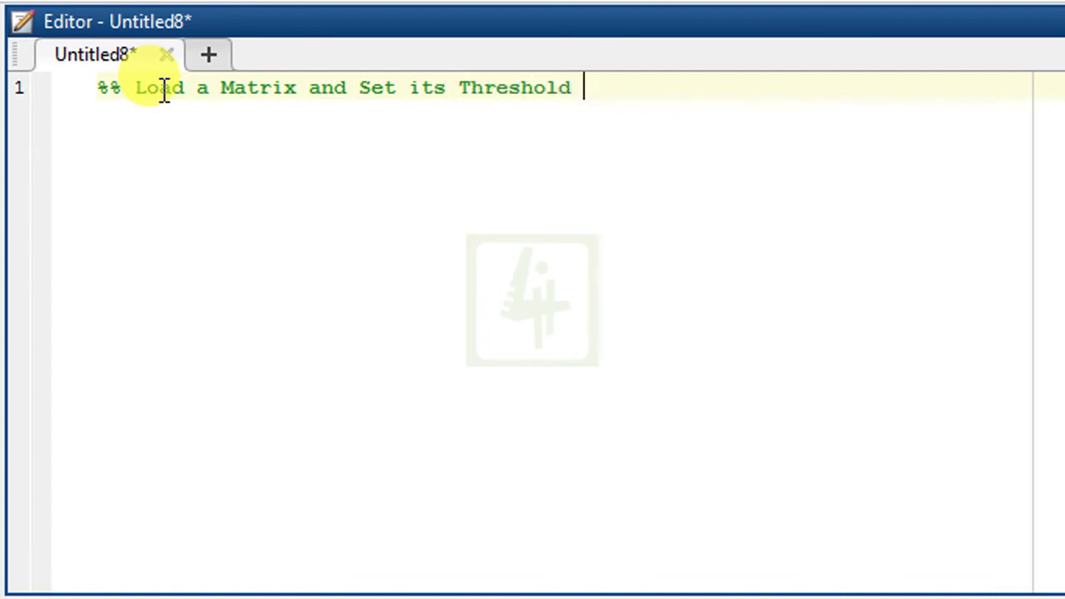
type("limit")
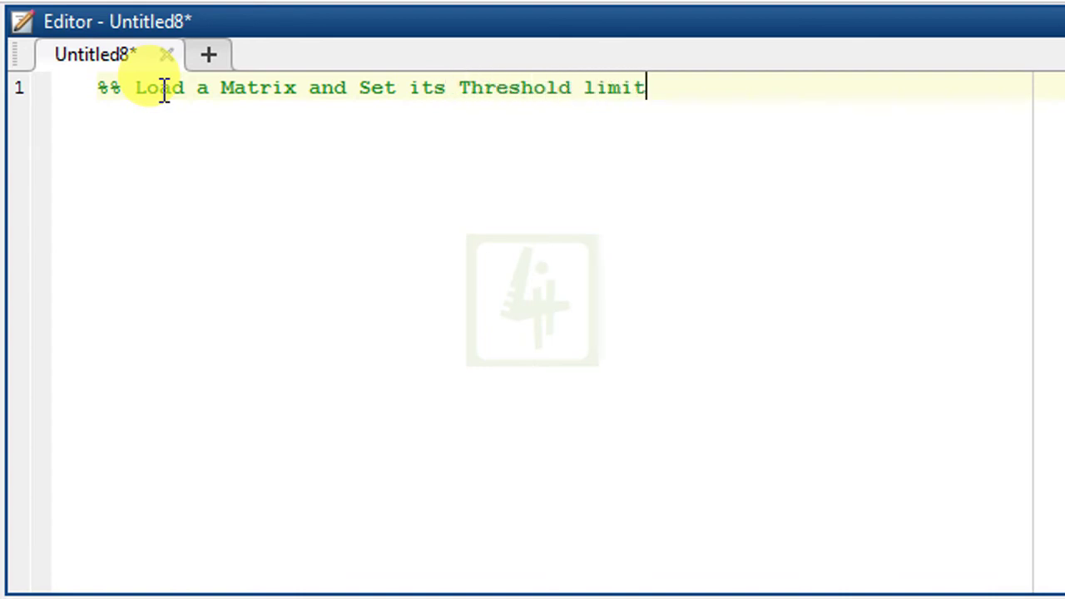
type(".")
Add input lines A=input('Load a Matrix A: '); and Th=input('Set Threshold Limit: ');.
key("Return")
type("A=input('Load a Matrix A: ');")
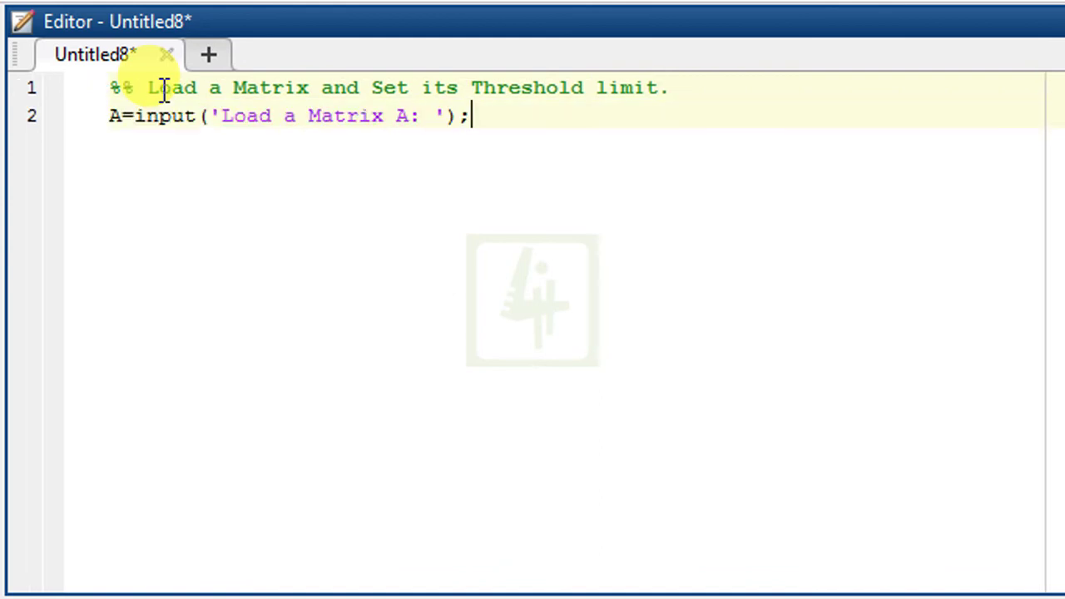
key("shift+Home")
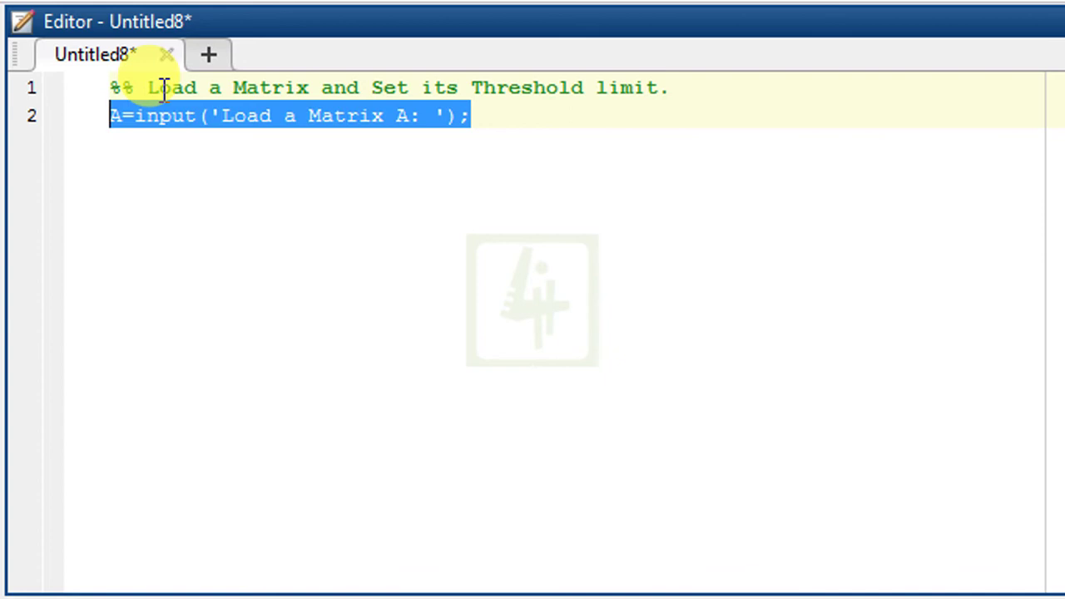
key("End")
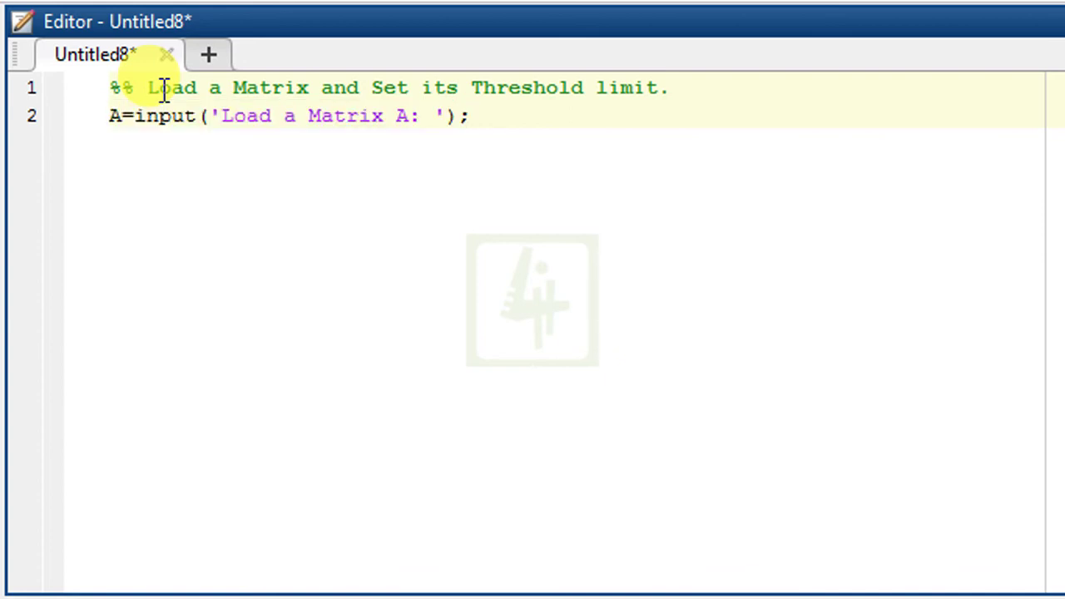
key("Return")
type("Th=input('Set Threshold Limit: ');")
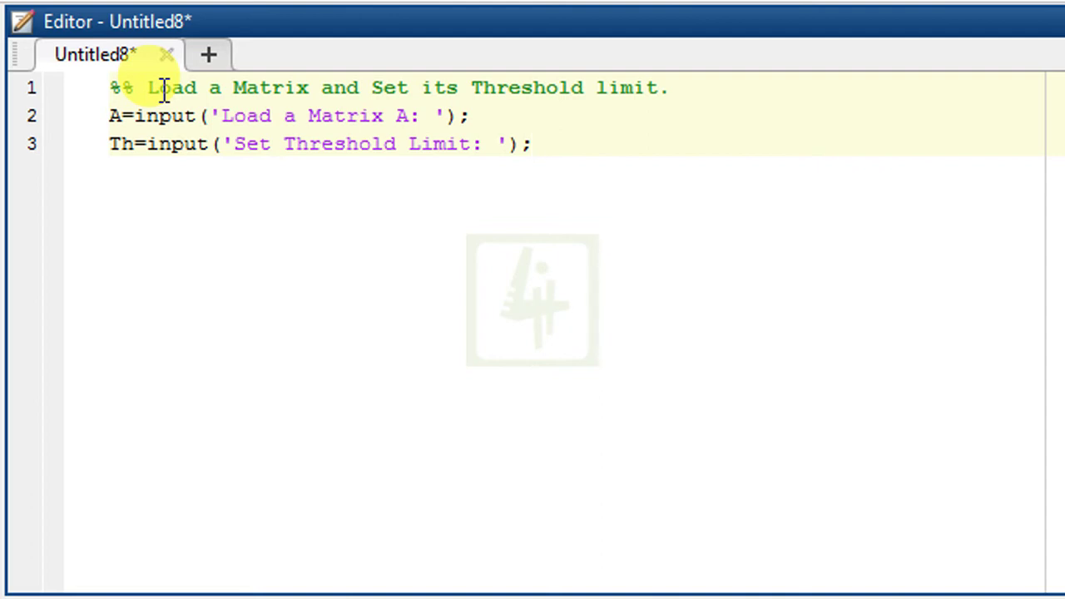
key("Return")
key("Return")
Add a '%% Size of the Matrix A.' section containing [r,c]=size(A);.
type("%%")
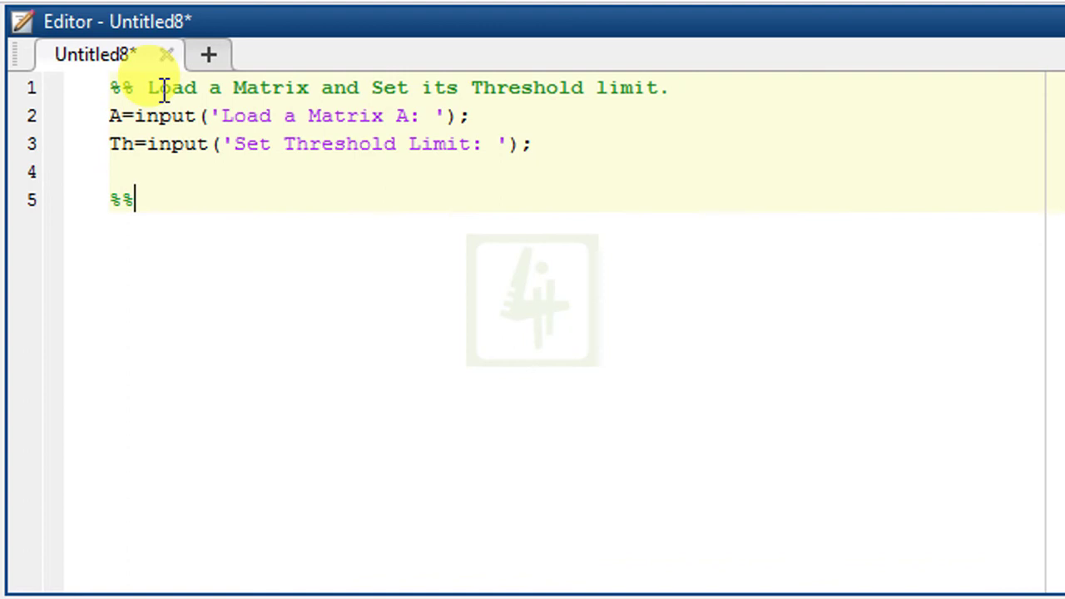
type(" Size")
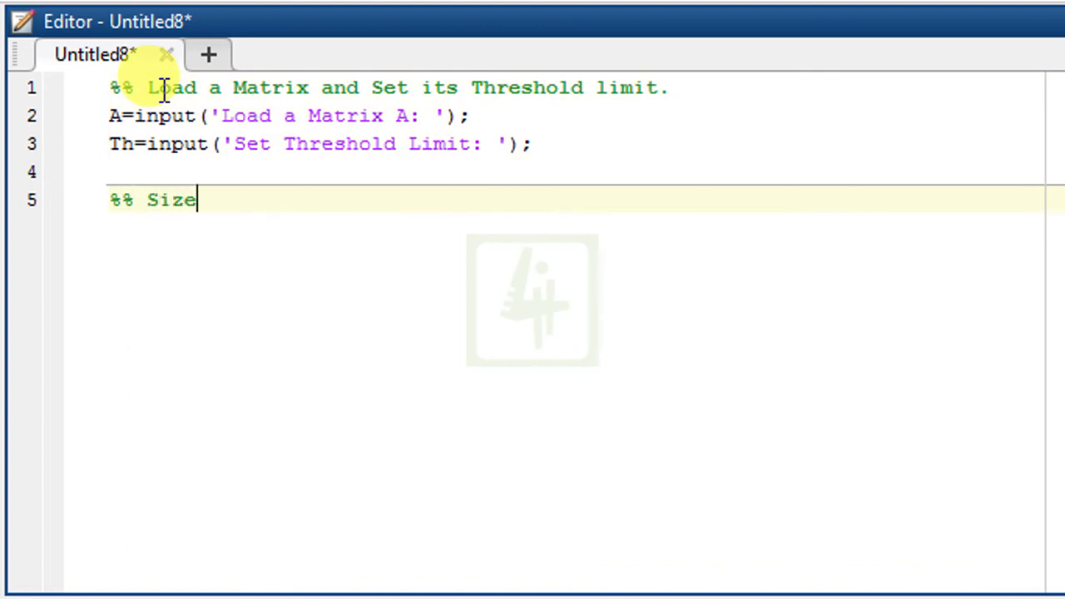
type(" of the M")
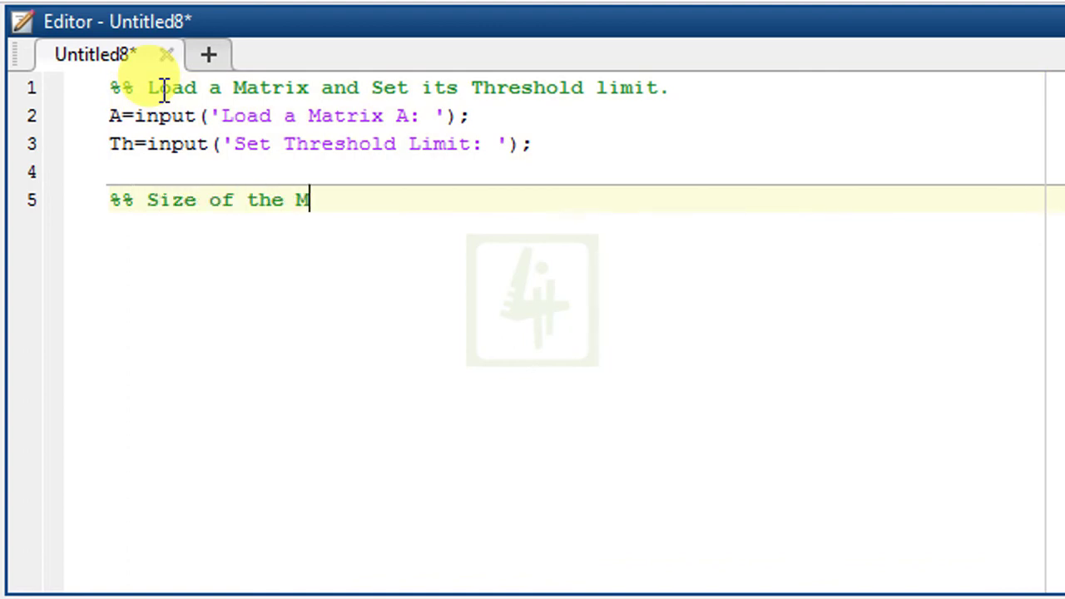
type("atrix A")
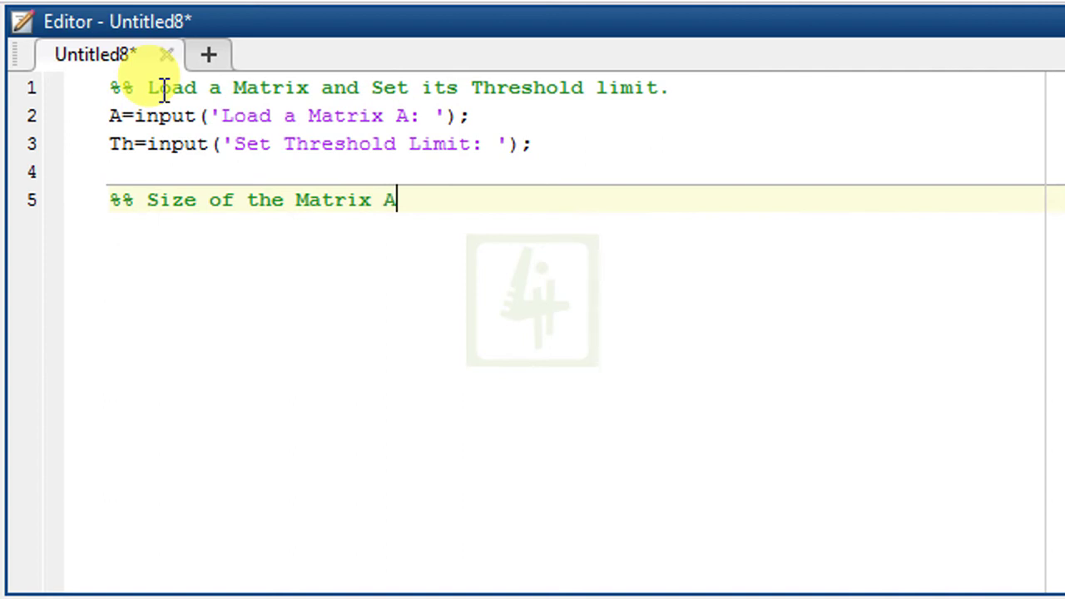
type(":")
key("BackSpace")
type(".")
key("Return")
type("[")
type("r,c]")
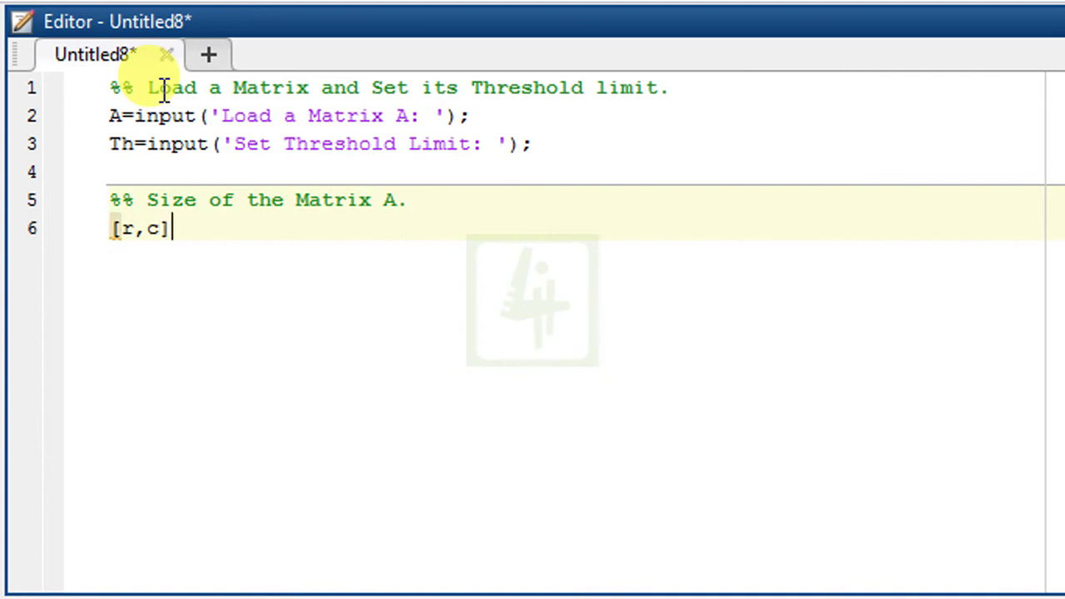
type("=size(A);")
key("Return")
key("Return")
Begin the next section heading '%% Compare Each'.
type("%%")
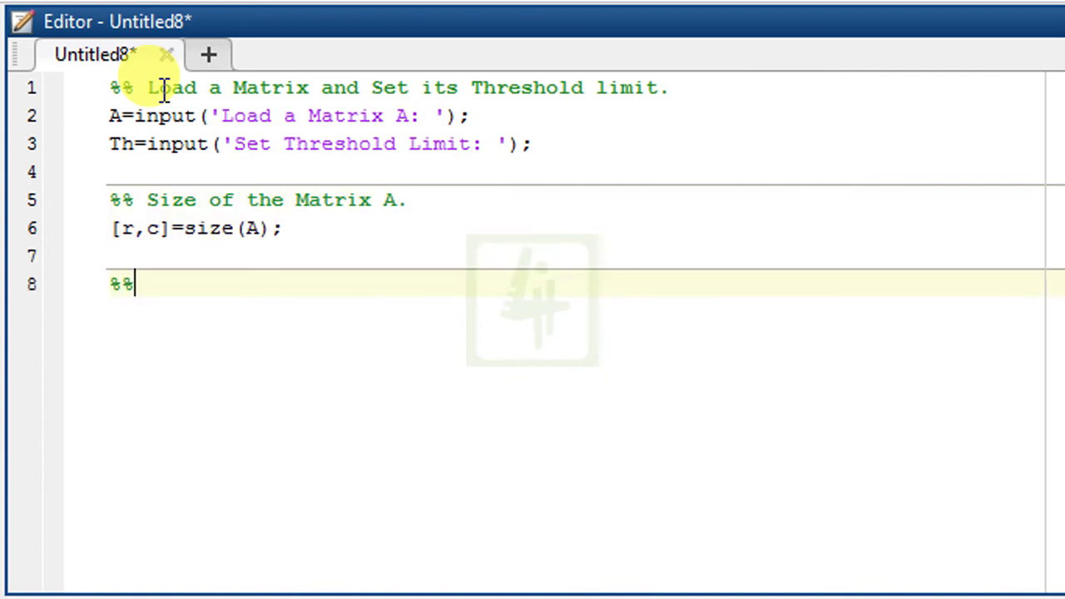
type("n")
key("BackSpace")
type("C")
type("ompare ")
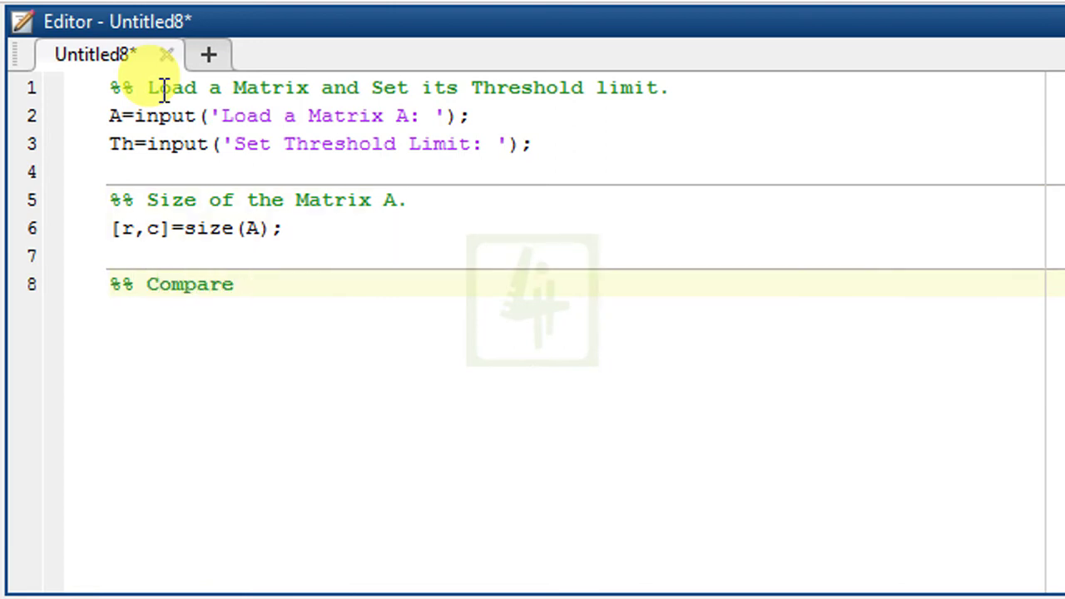
type("Eache")
Finish the heading as 'Compare Each Element of the Matrix with Threshold Value.'.
key("BackSpace")
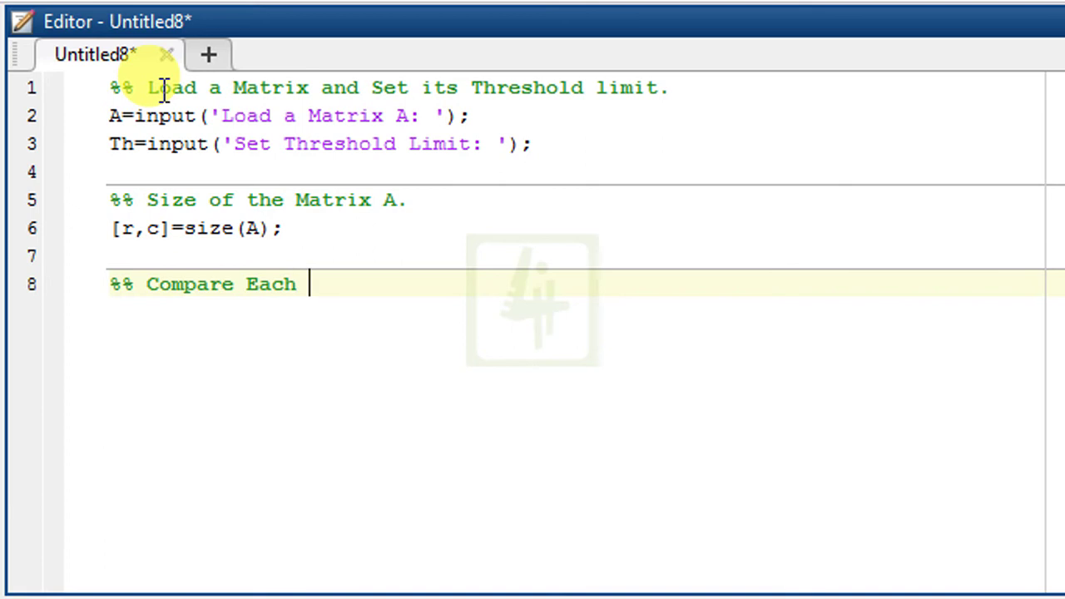
type("Element of")
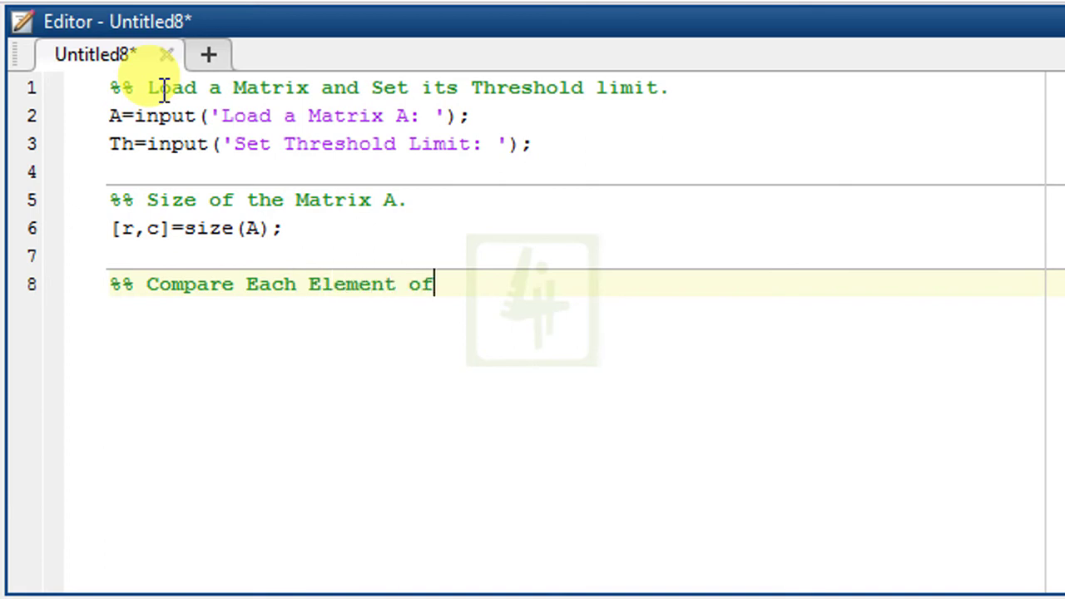
type(" the Mat")
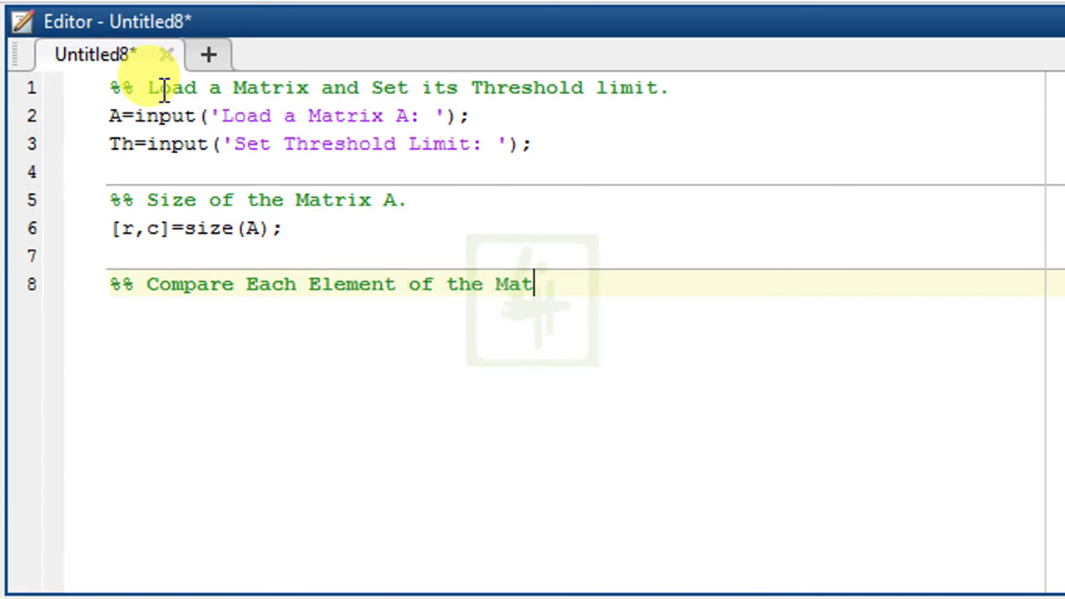
type("rix with ")
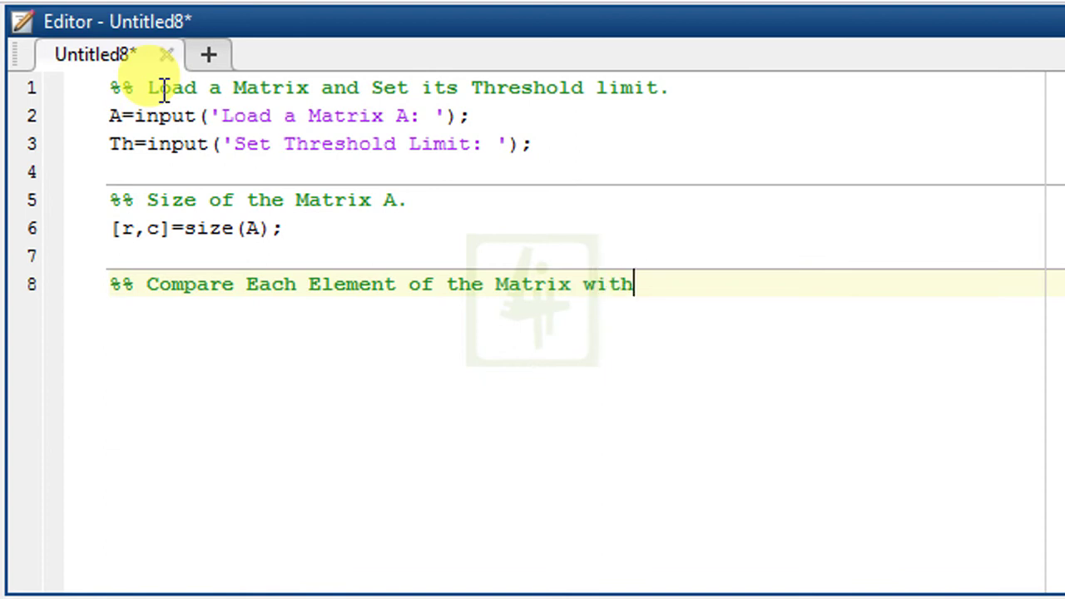
type("Threshold ")
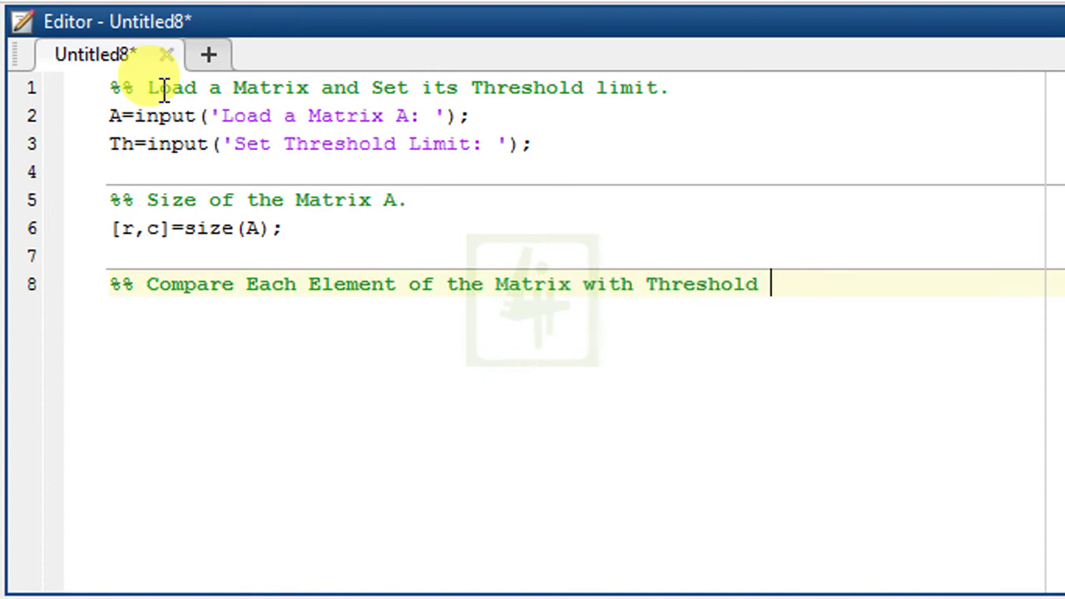
type("Value.")
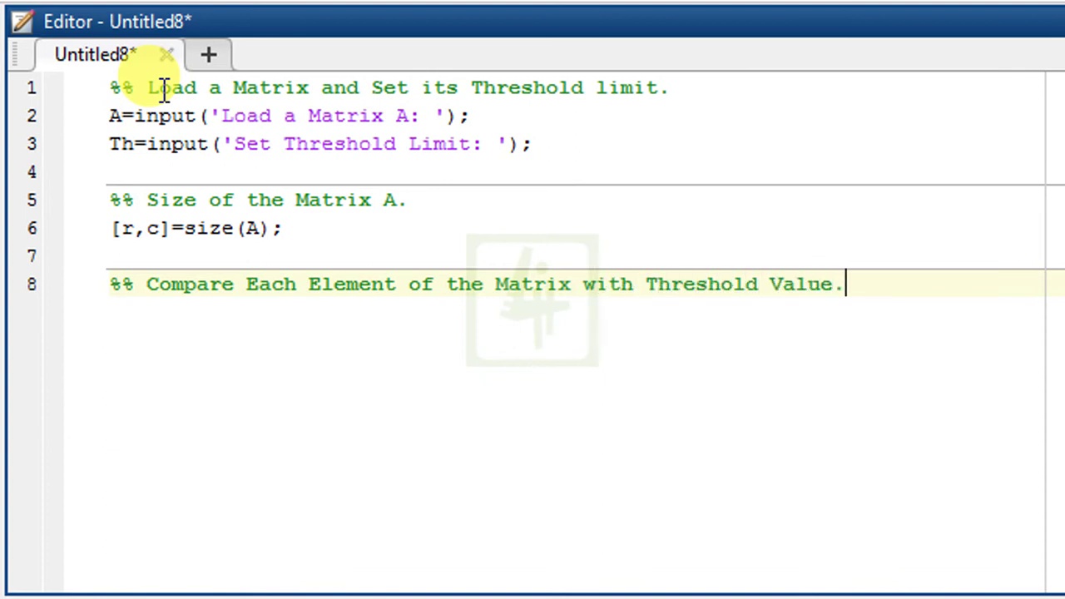
Write nested loops for i=1:r and j=1:c setting A(i,j)=0 when A(i,j)<7.
key("Return")
type("for i")
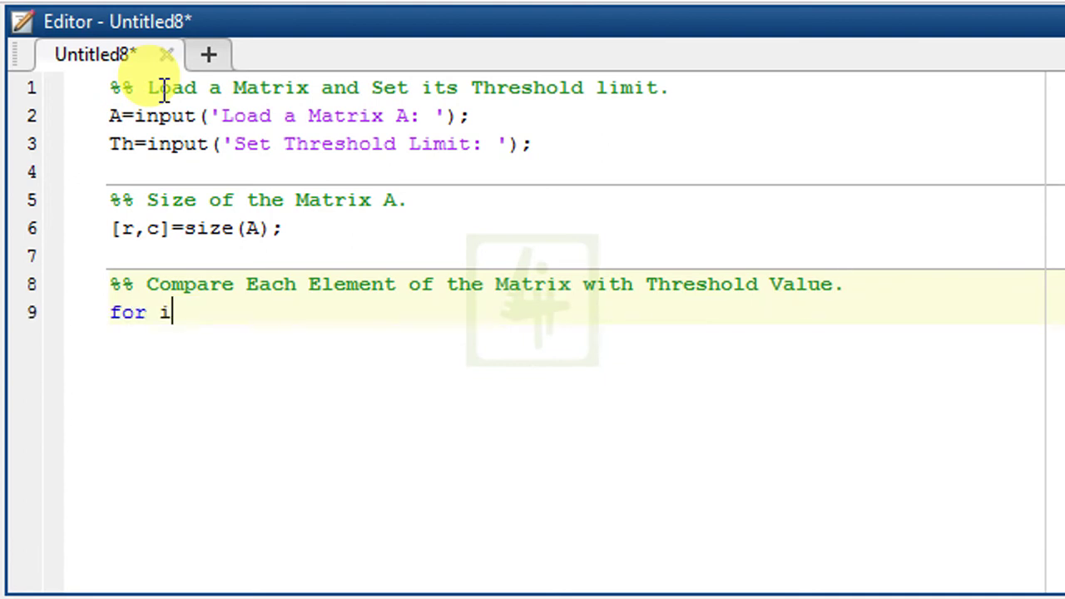
type("=1")
type(":r")
key("Return")
type("for ")
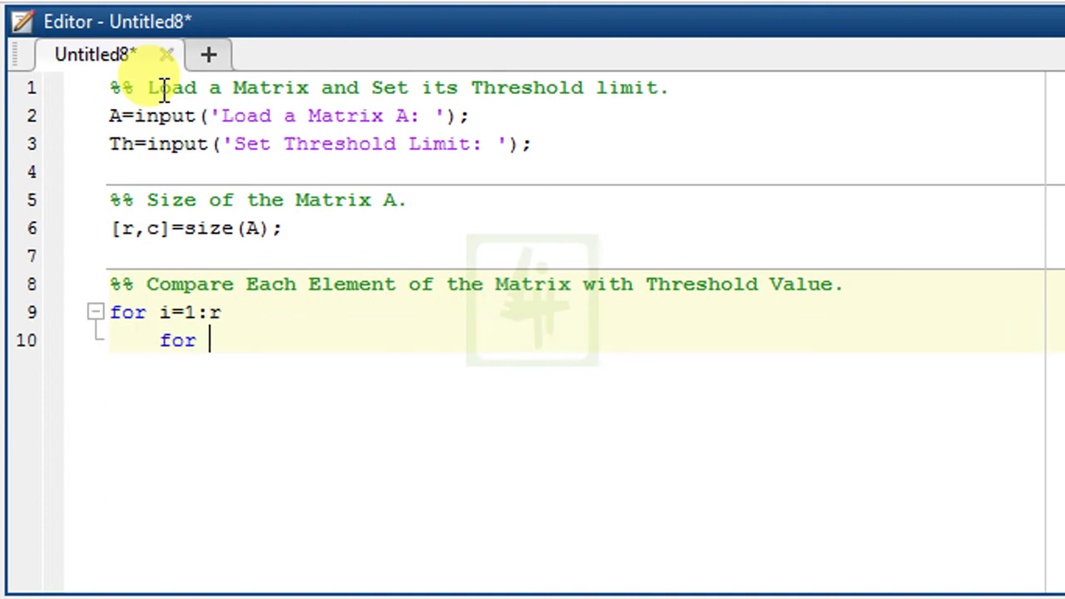
type("j=")
type("1:c")
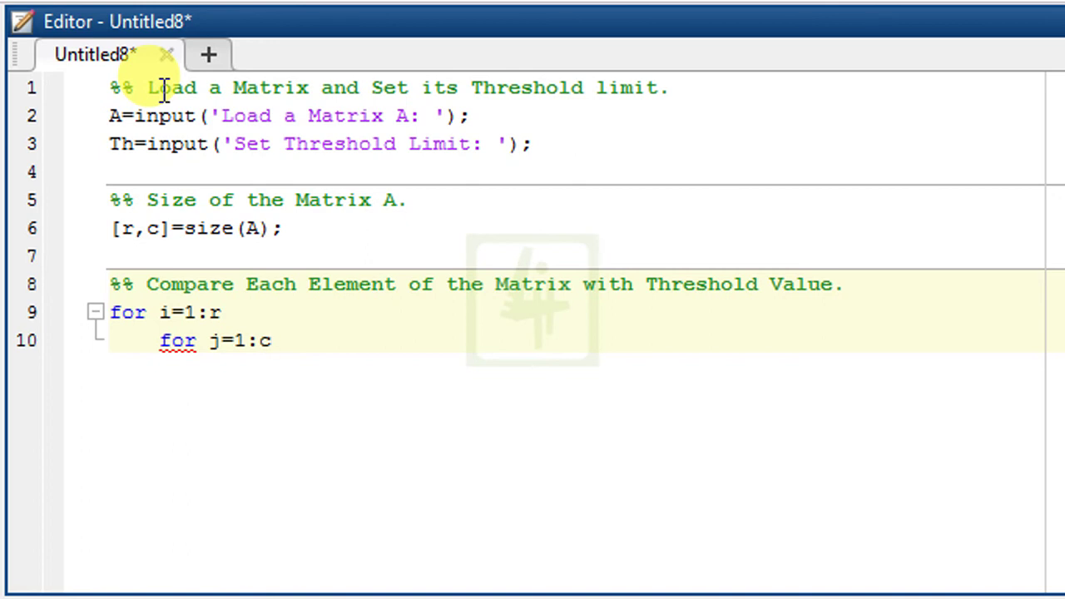
key("Return")
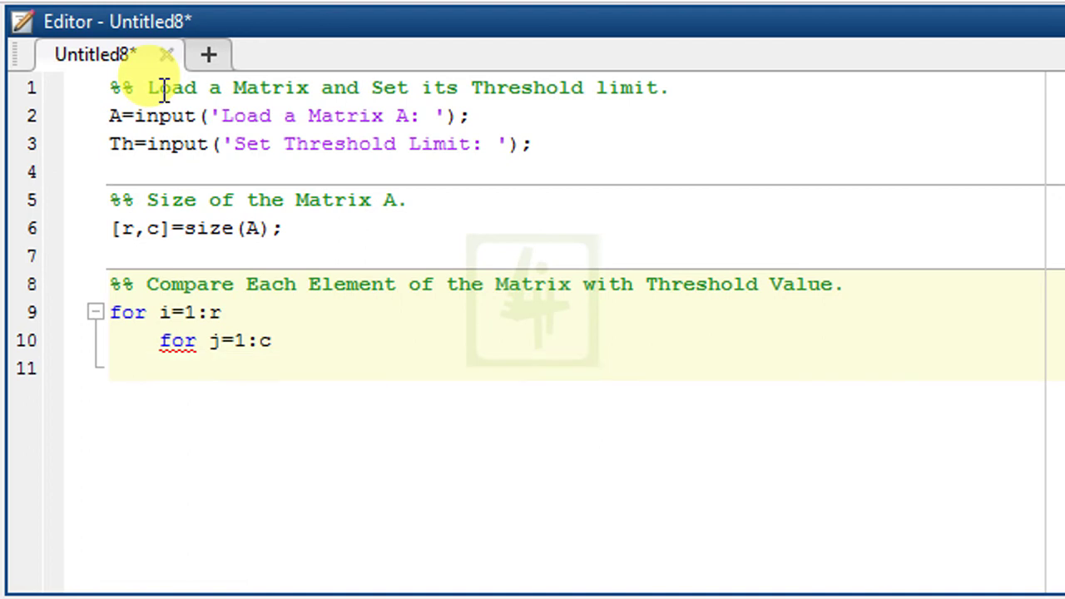
type("if ")
type("A")
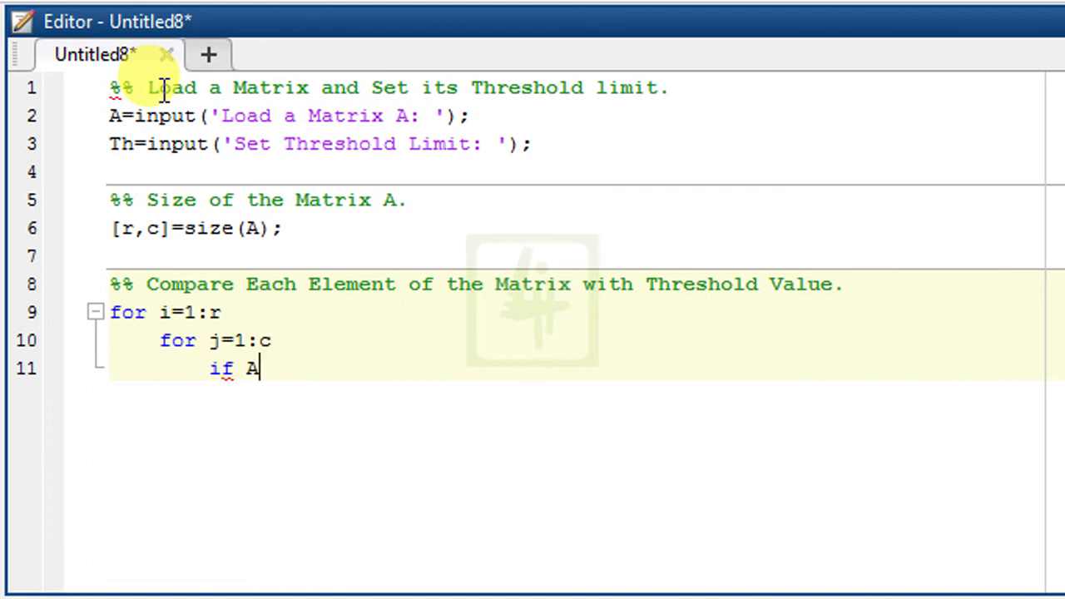
type("(i,j")
type(")")
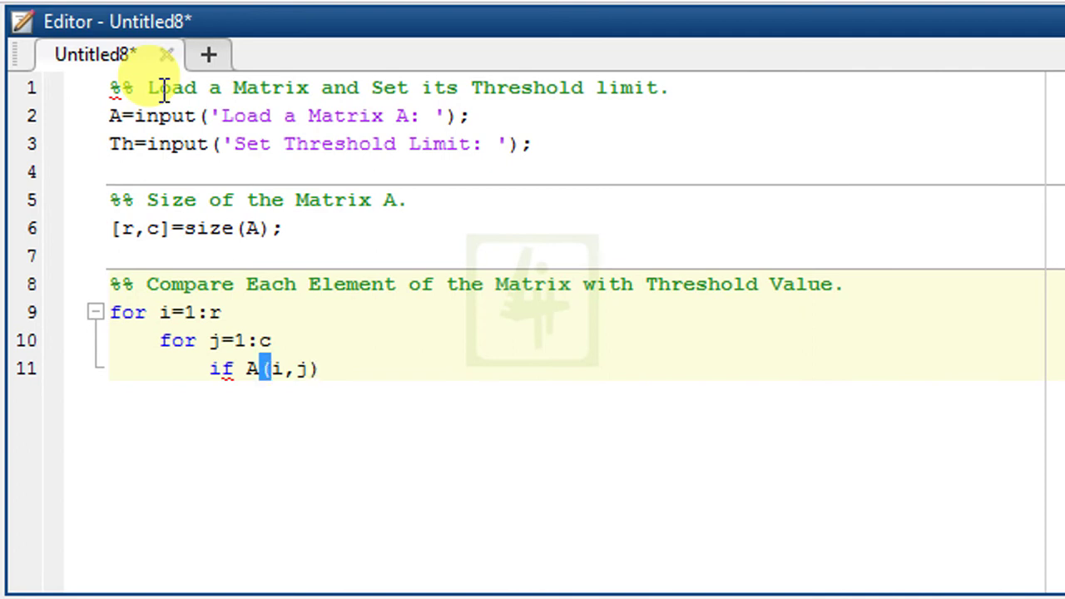
type("<")
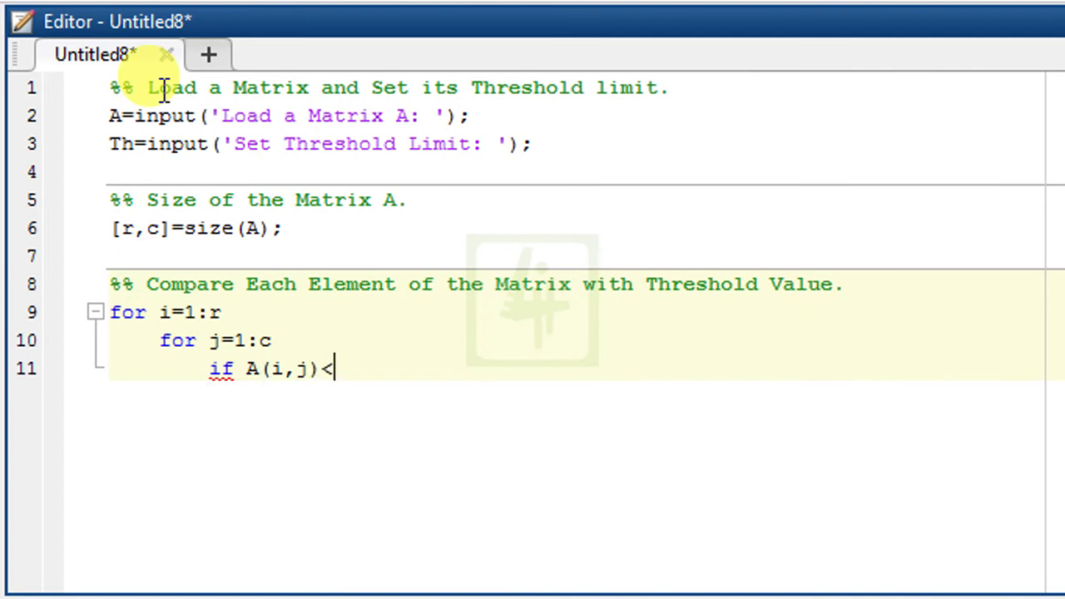
type("7")
key("Return")
type("A(")
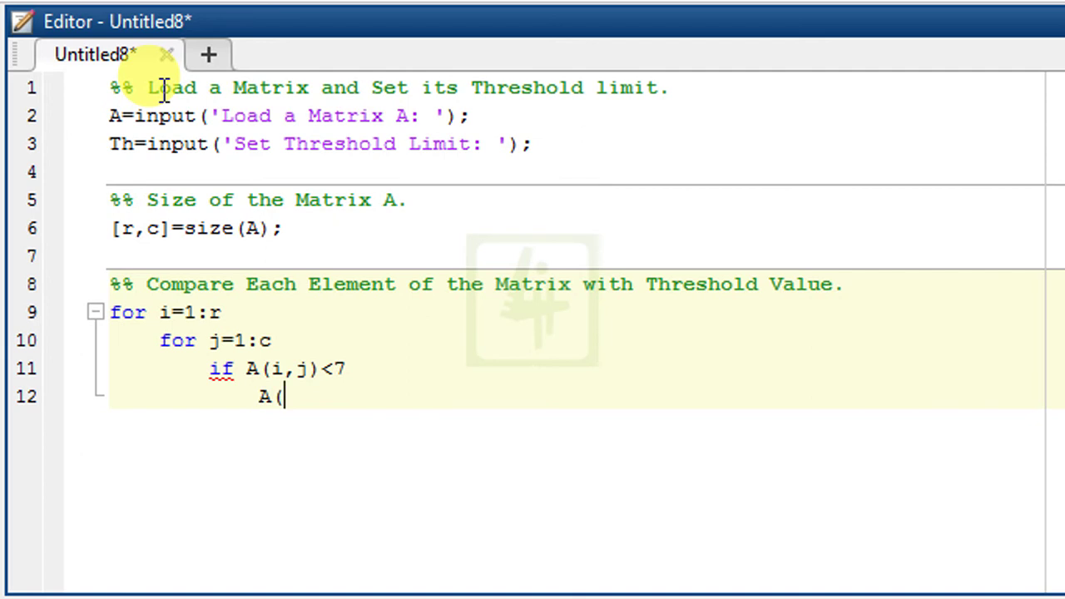
type("i,j)")
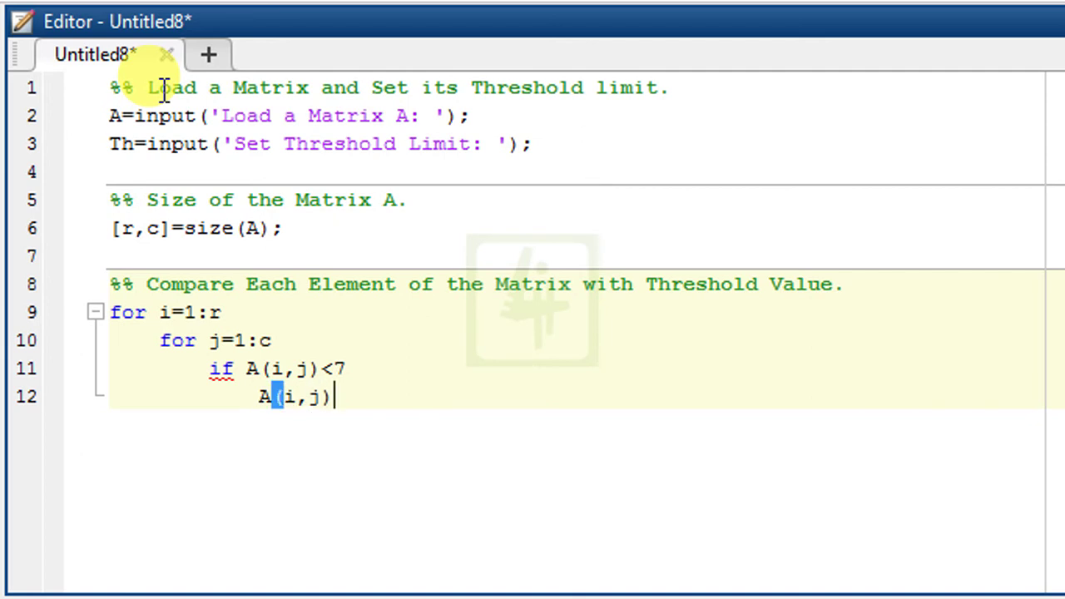
type("=0")
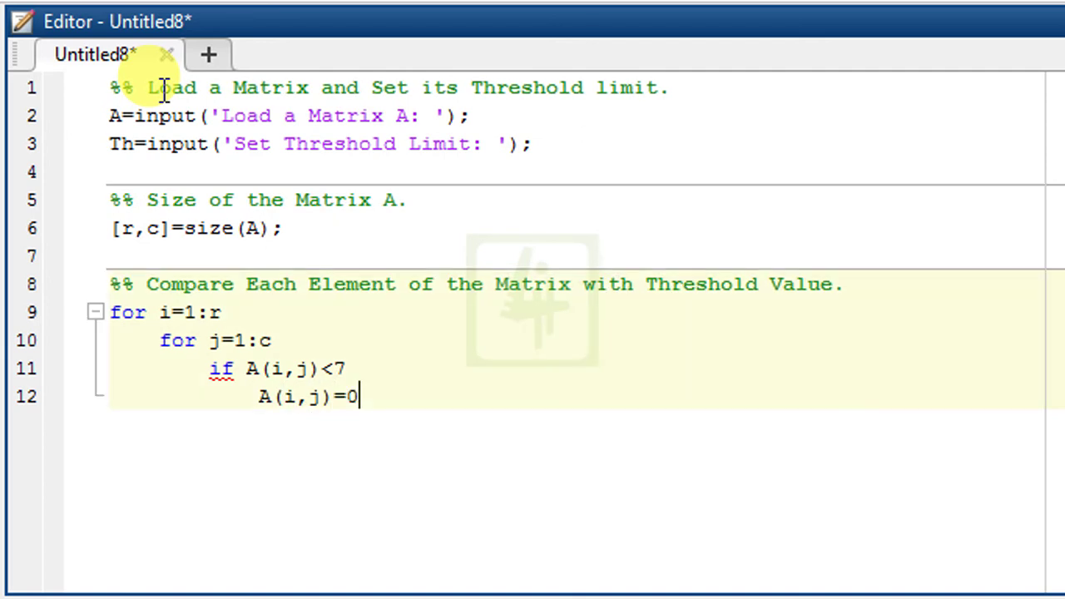
type(";")
Add an else branch commented 'Do Nothing.' and close the if and both loops with end.
key("Return")
type("el")
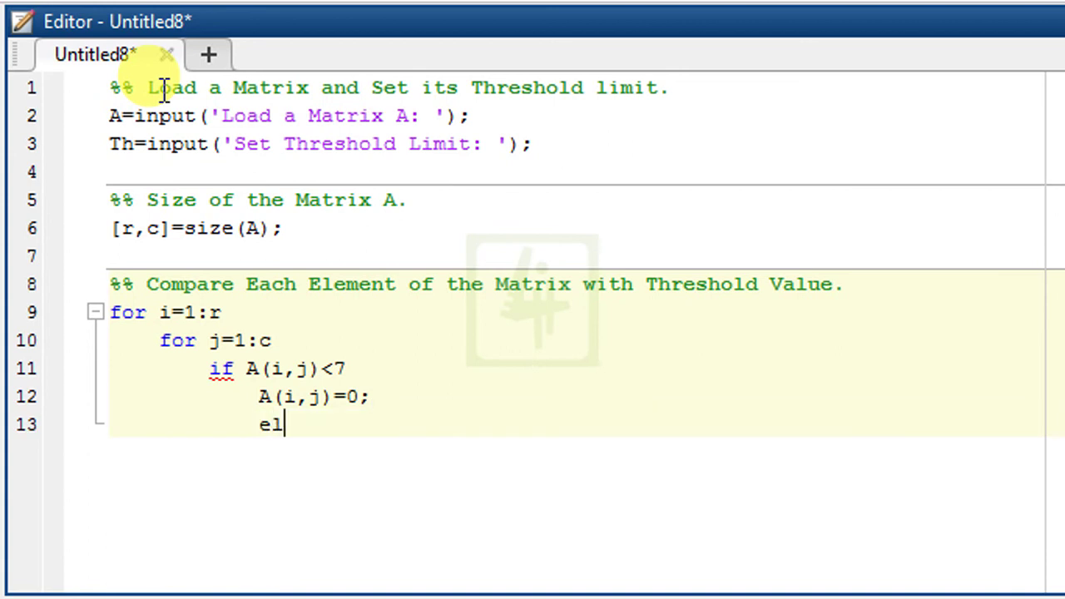
type("se")
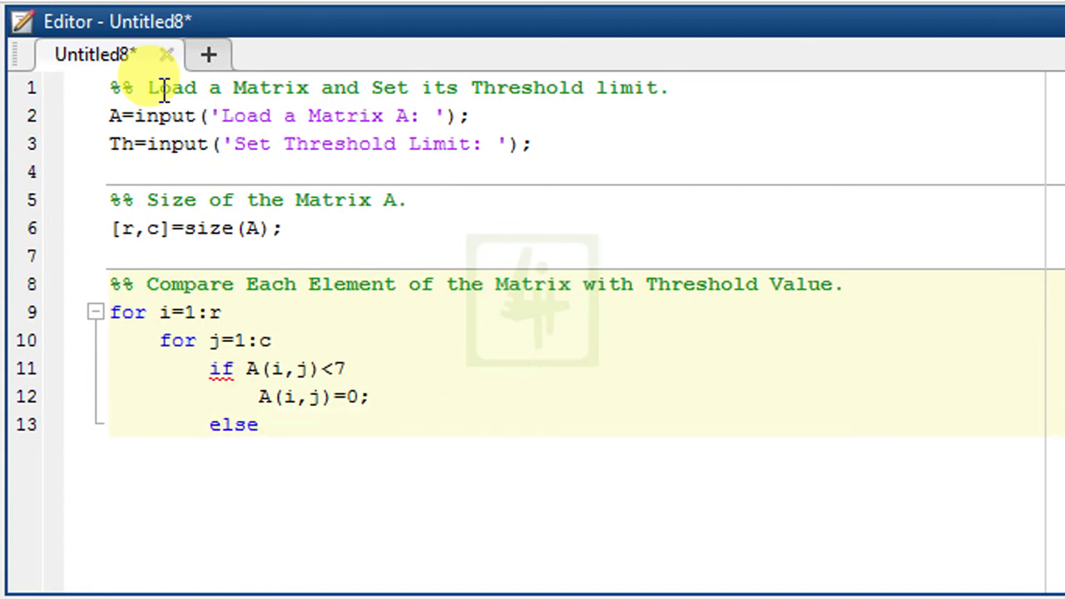
key("Return")
type("%%")
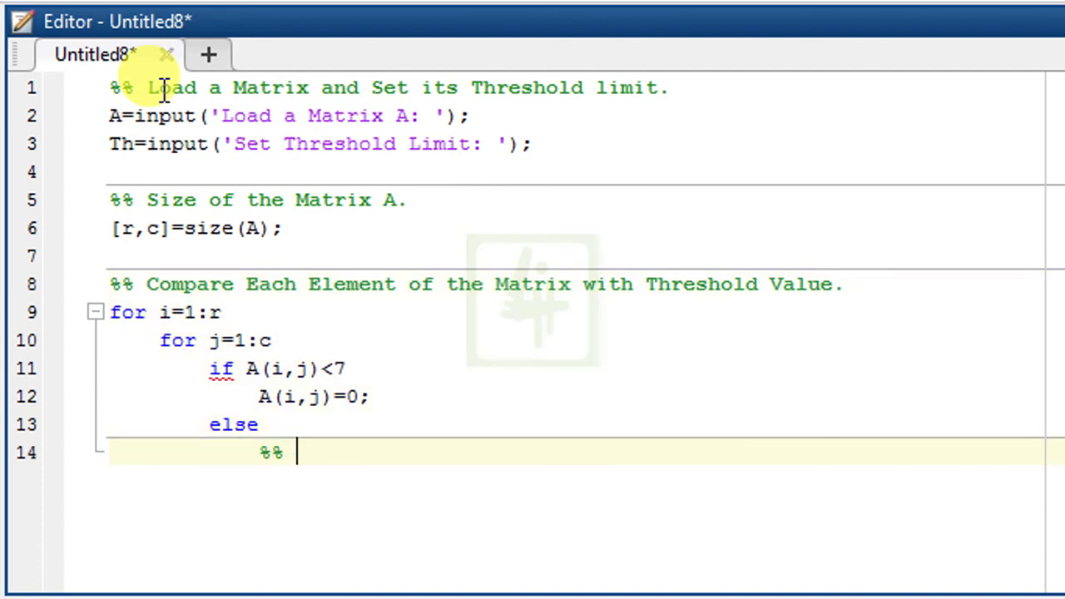
type(" o")
key("BackSpace")
type("Do No")
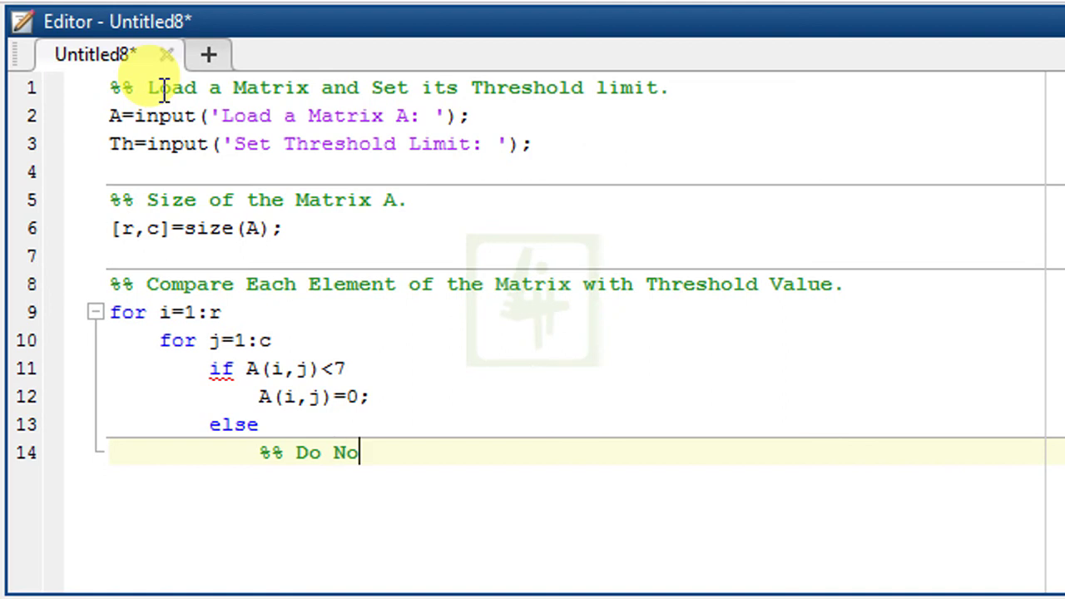
type("thing.")
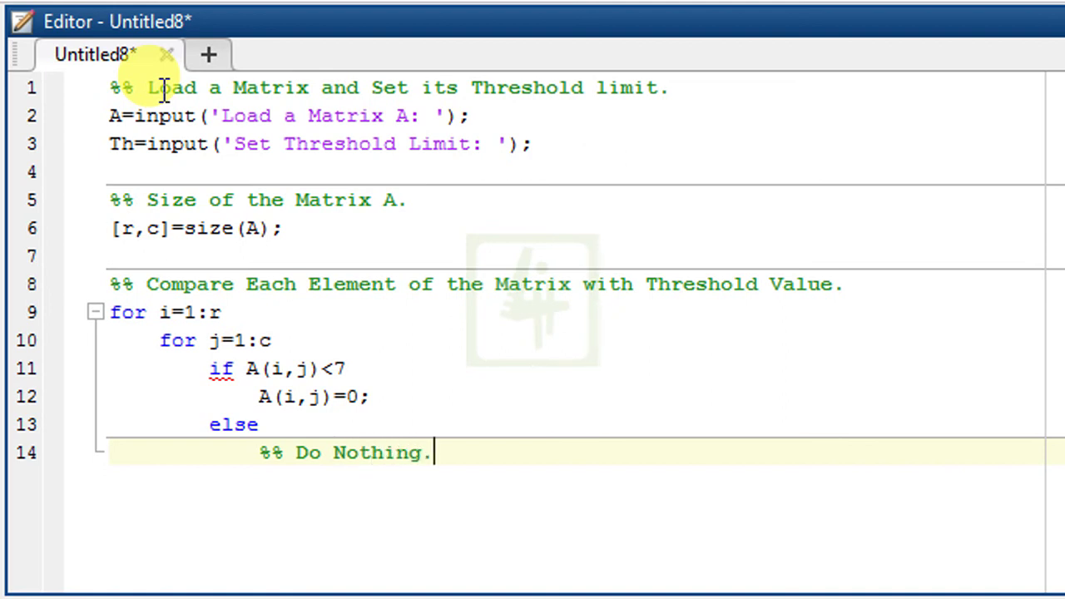
key("Return")
type("end")
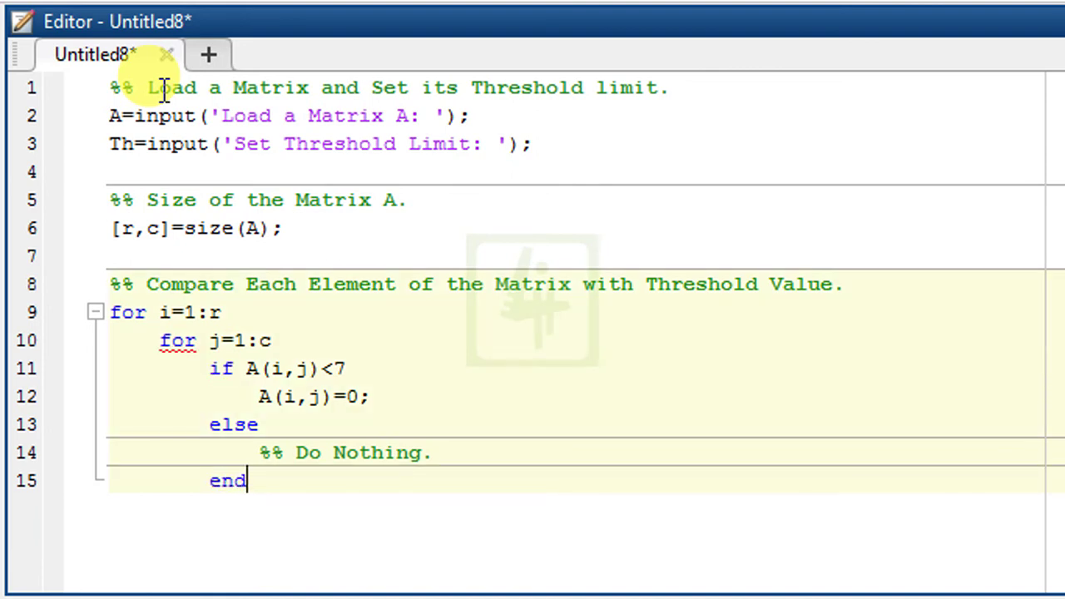
key("Return")
type("e")
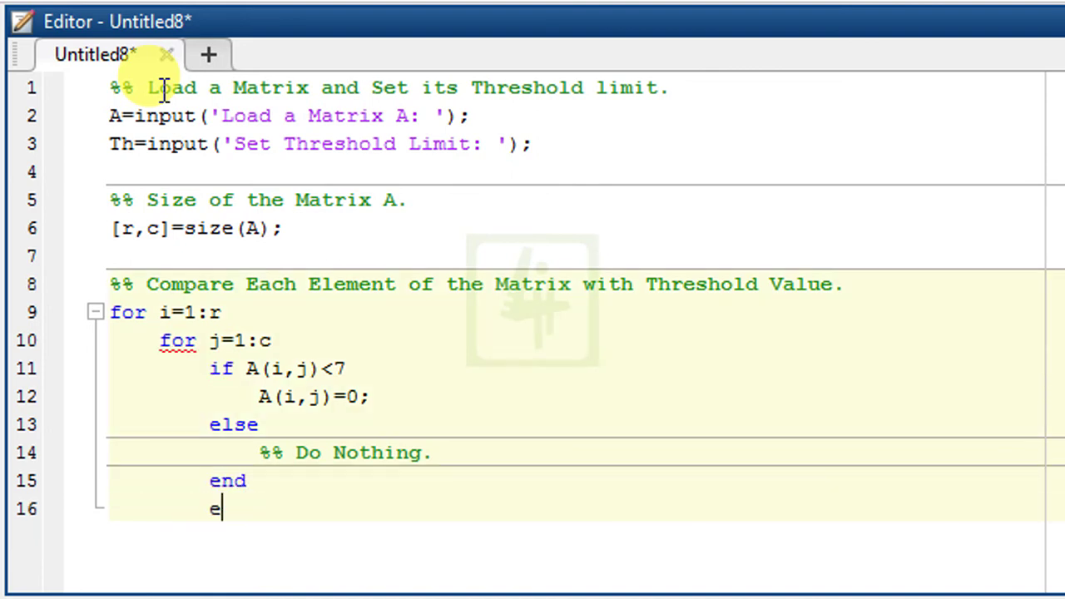
type("nd")
key("Return")
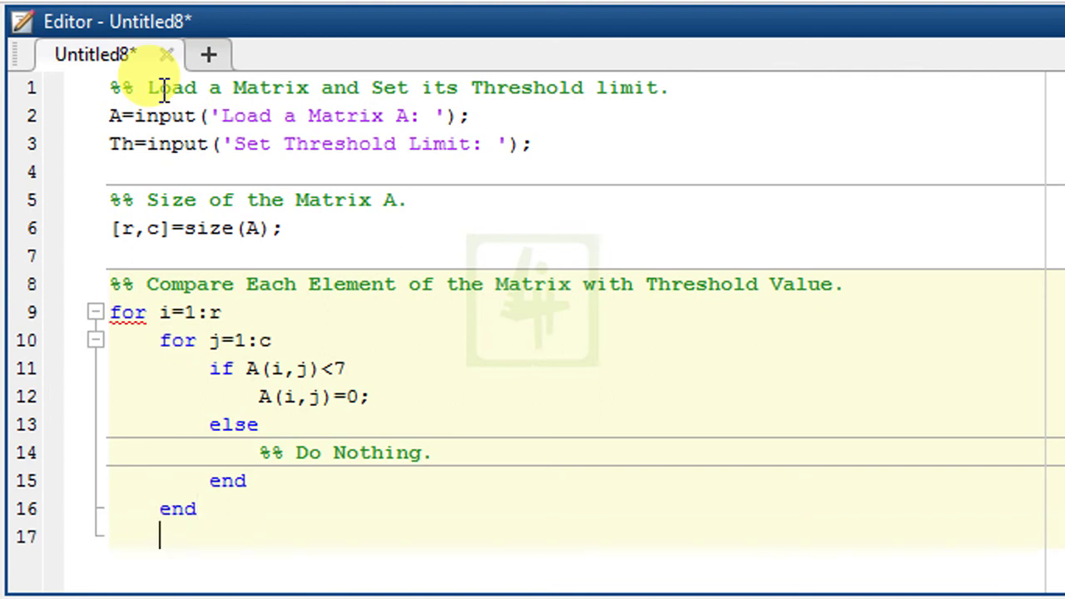
type("end")
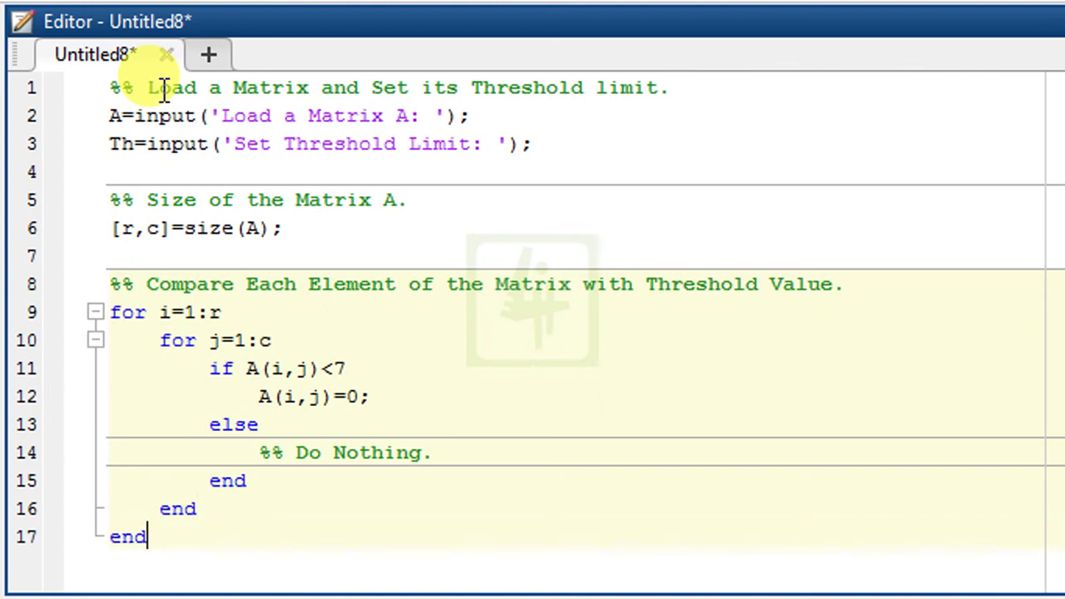
key("Up")
key("Up")
key("Up")
key("Up")
key("Up")
key("Up")
key("Up")
key("Up")
key("Up")
key("Up")
key("Up")
key("Up")
key("Up")
Insert a '%% Problem:' section after the inputs with disp('Problem: '); and disp(A);.
key("Return")
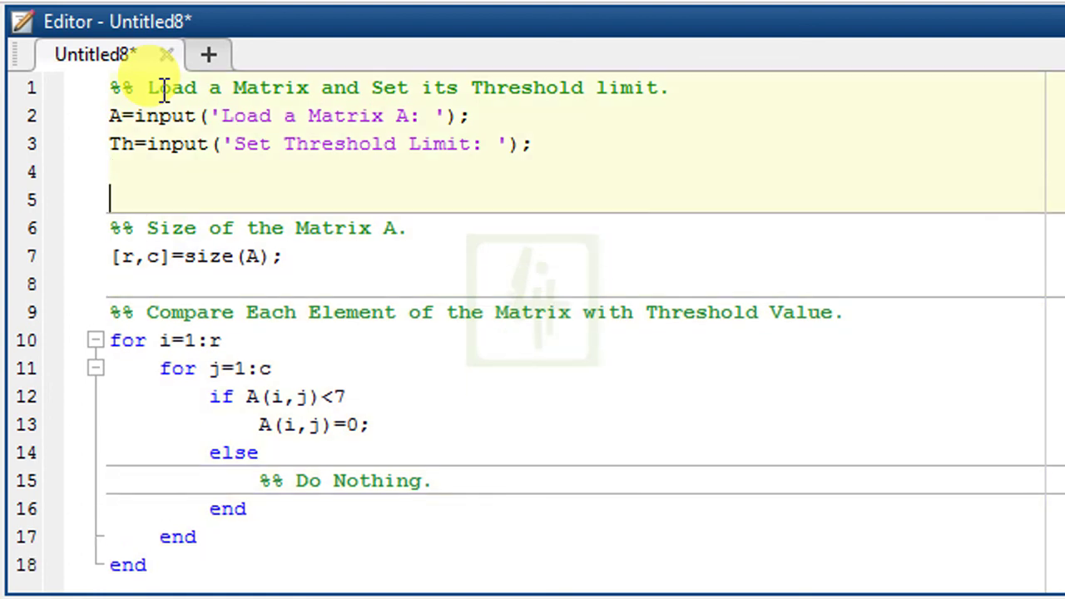
key("Return")
key("Up")
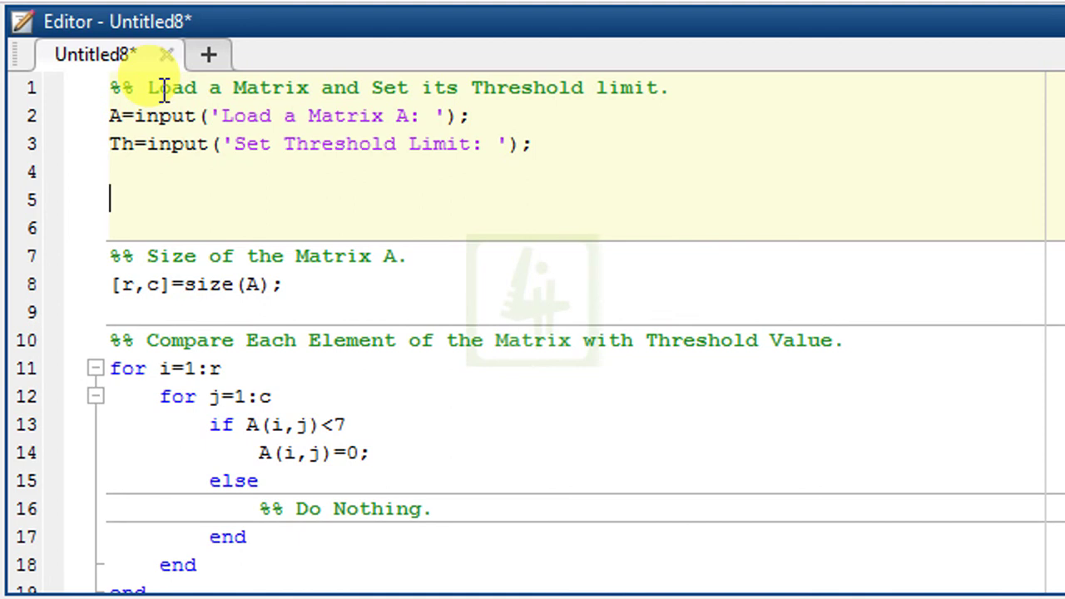
type("%% ")
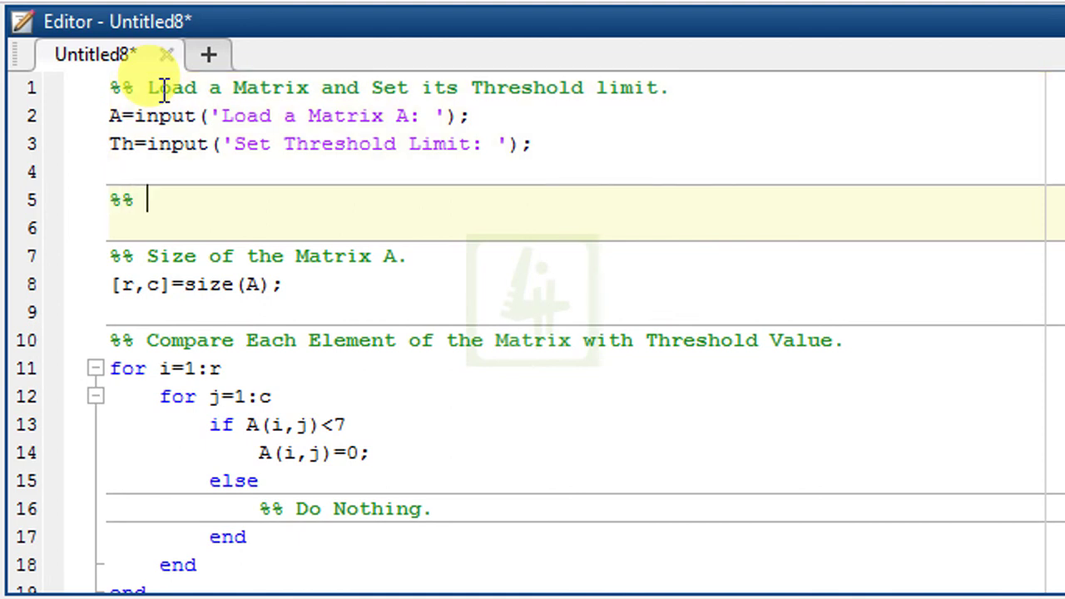
type("Problem:")
key("Return")
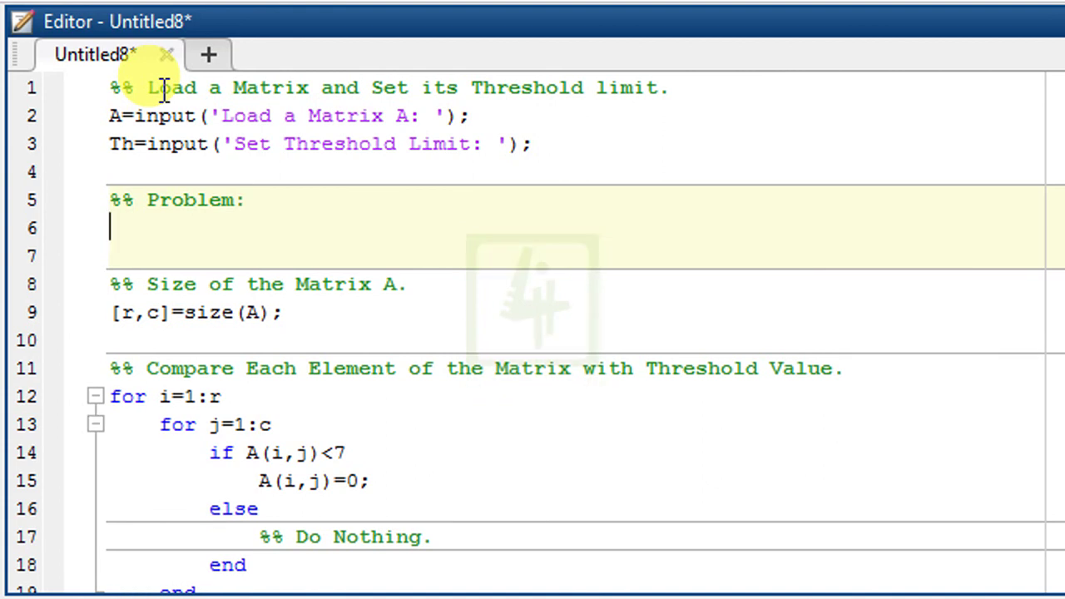
type("disp")
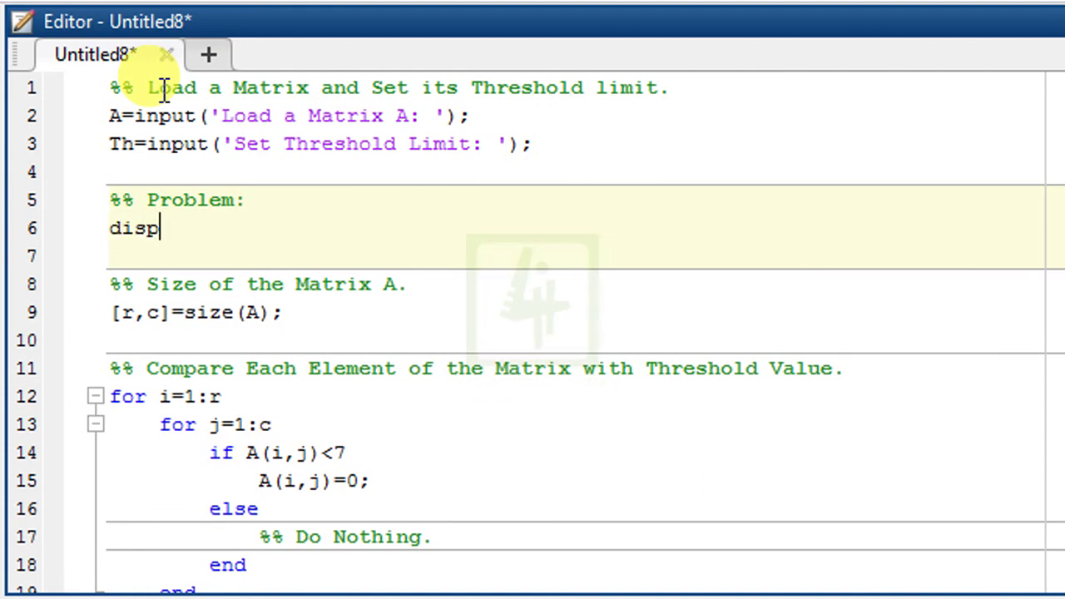
type("('Problem: ');")
key("Return")
type("disp(A);")
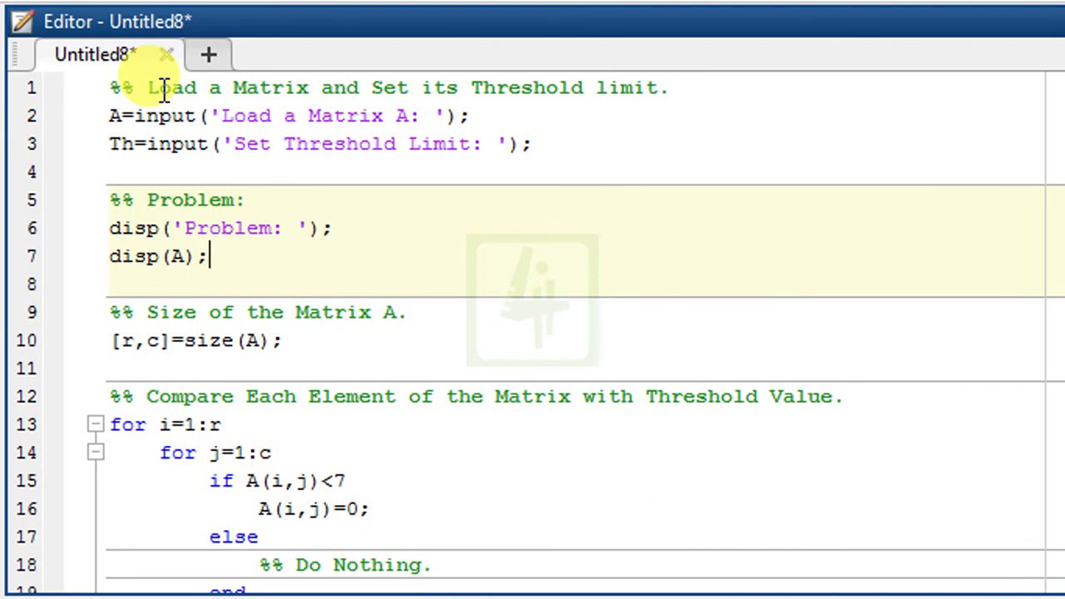
key("ctrl+End")
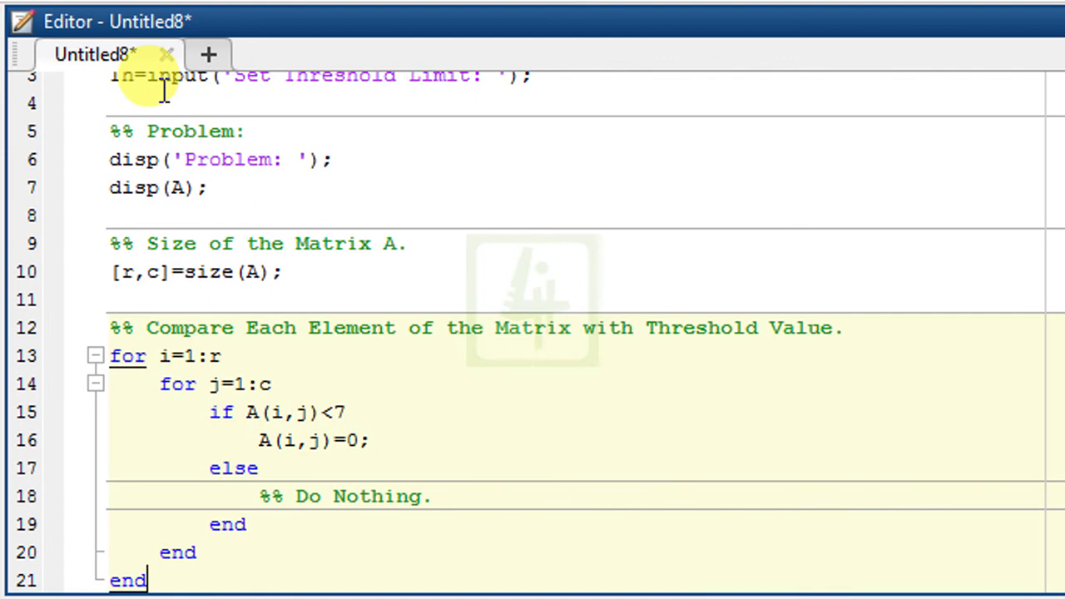
Append a '%% Solution.' section with disp('Solution: '); and disp(A); at the script's end.
key("Return")
key("Return")
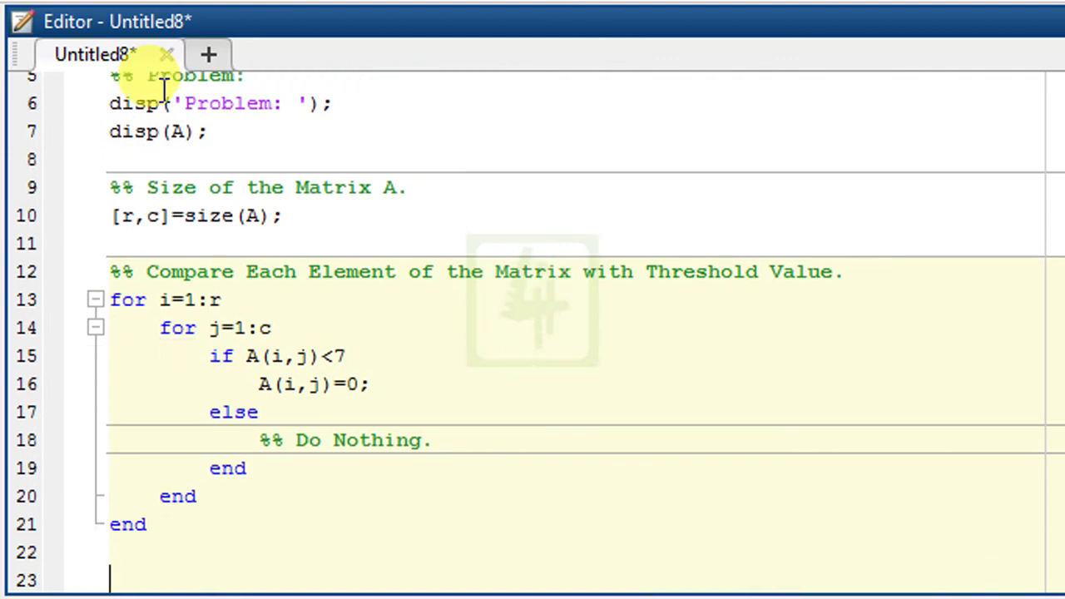
type("%%")
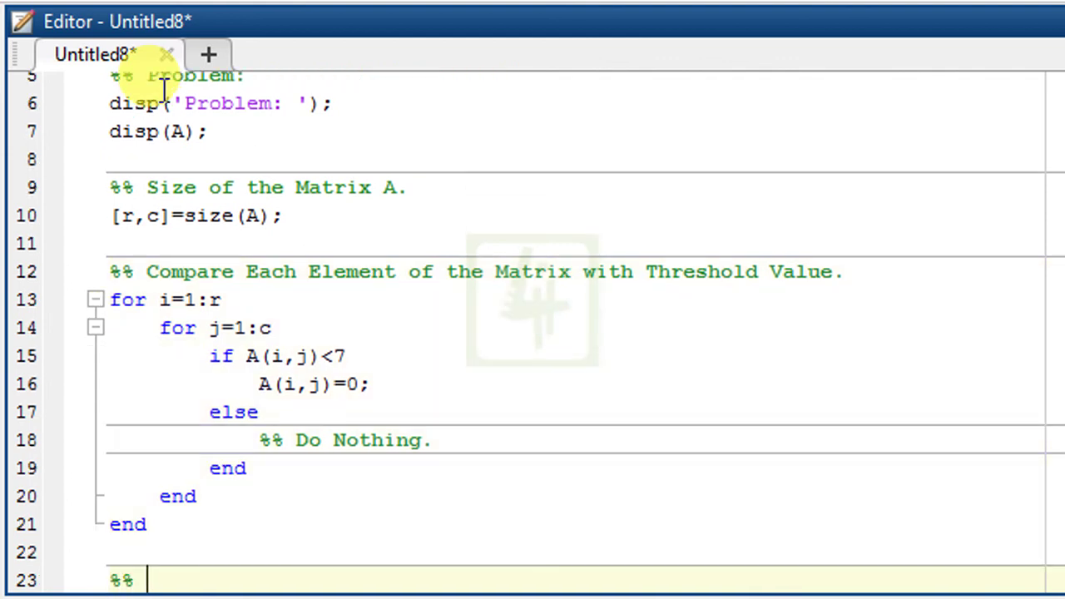
type(" Sol")
type("ution")
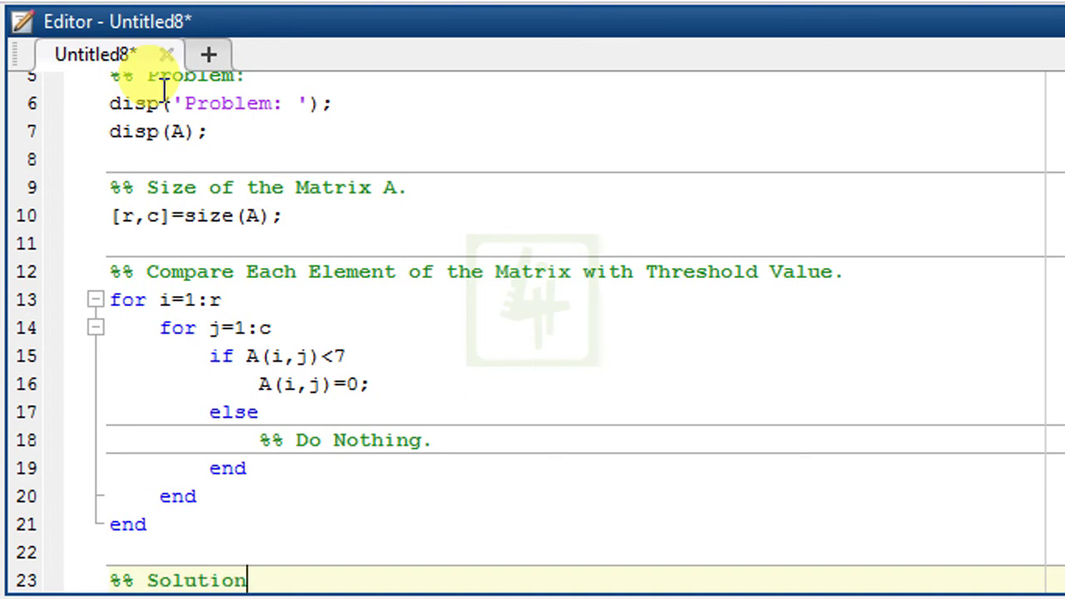
type(".")
key("Return")
type("disp('Solution: ');")
key("Return")
type("disp(A);")
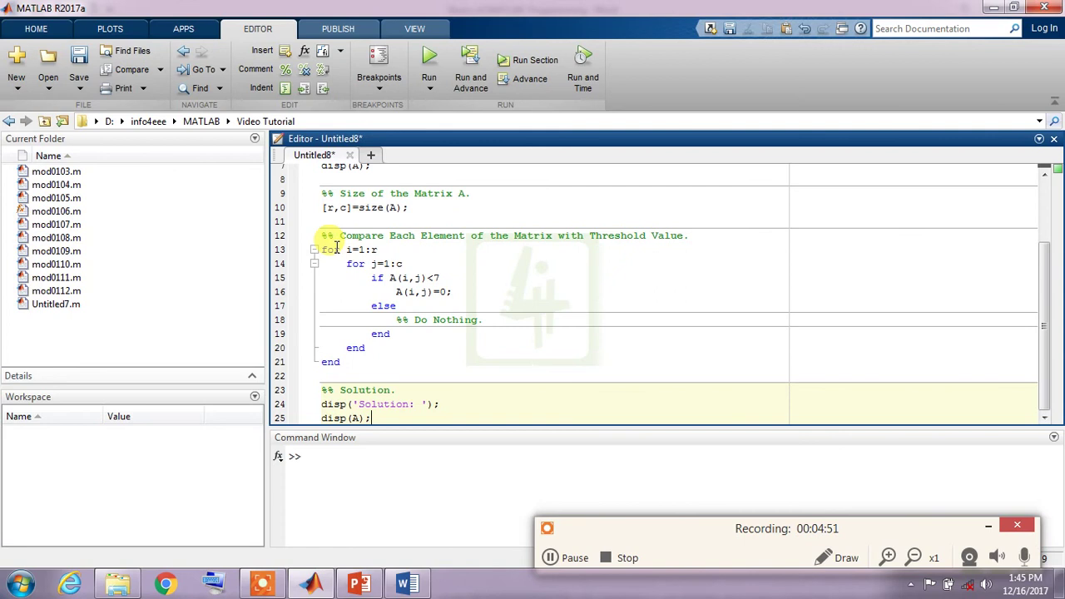
left_click(79, 63)
Save the script as mod0113.m in the Video Tutorial folder and run it.
type("mod")
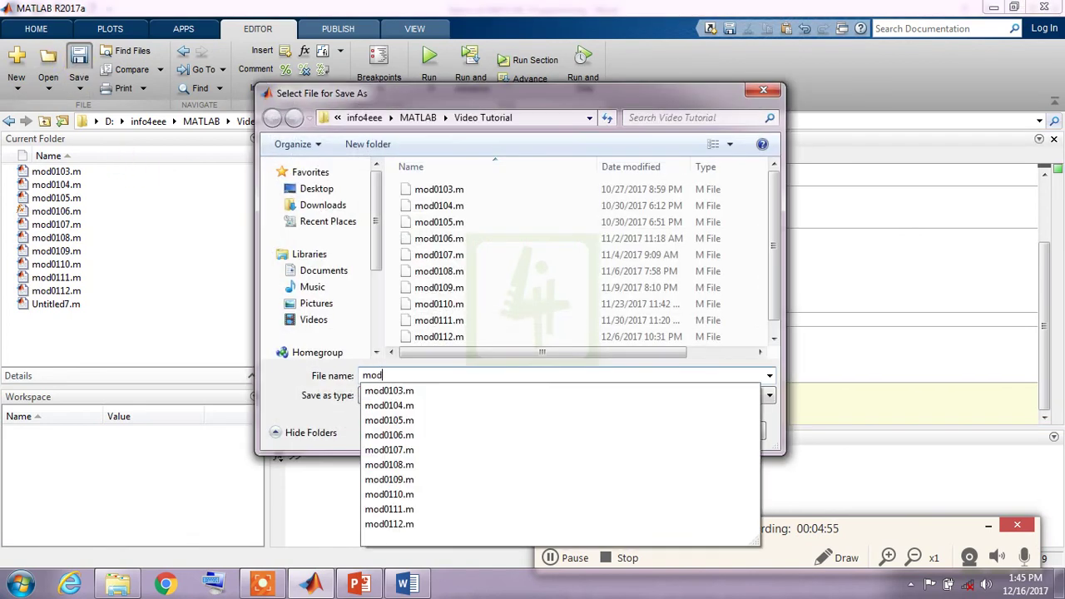
key("Up")
key("BackSpace")
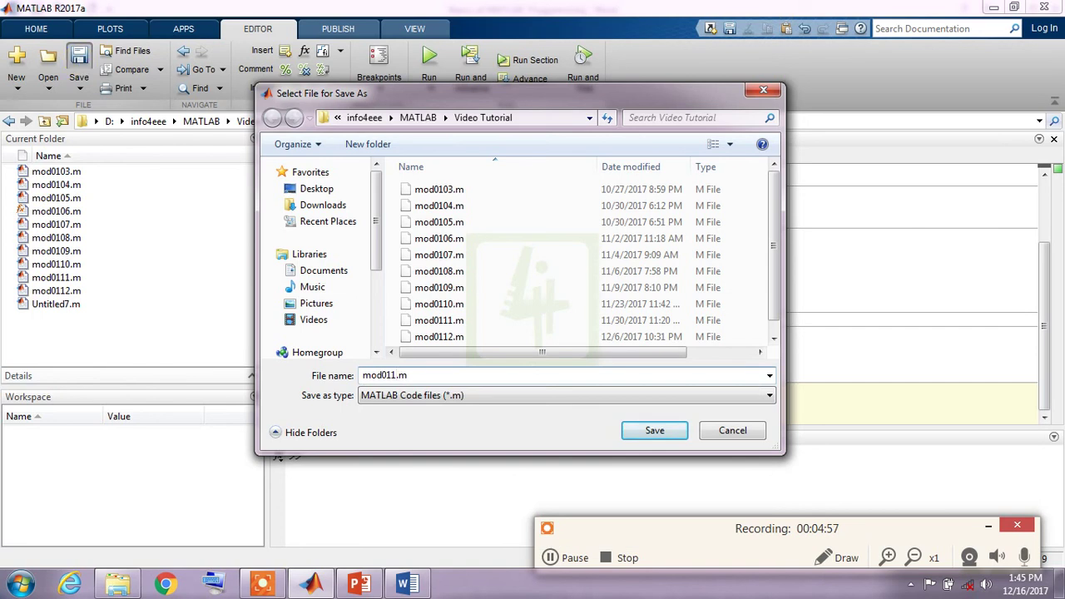
type("3")
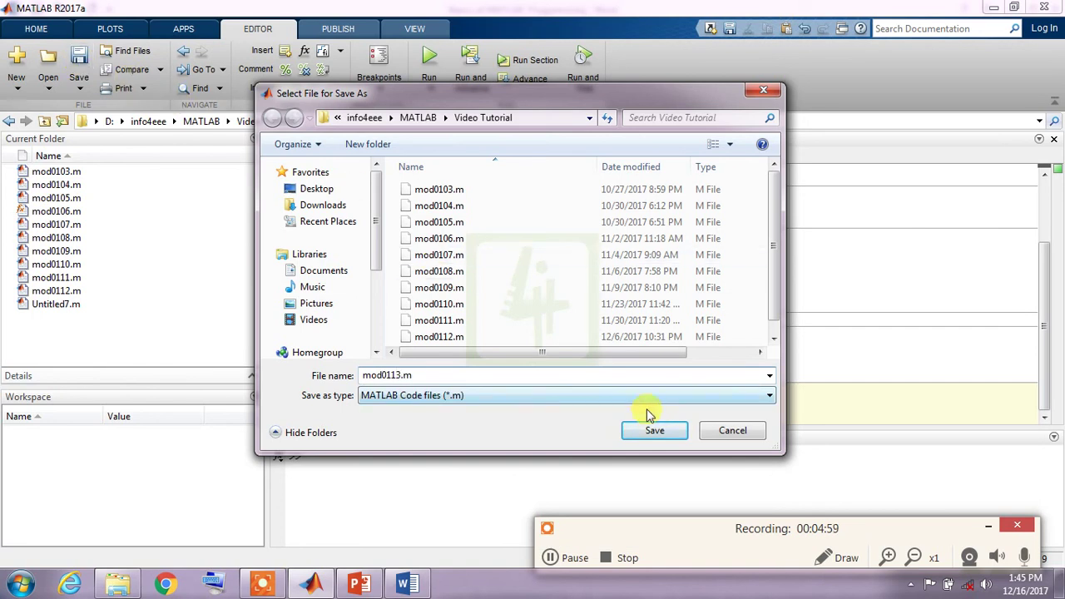
left_click(654, 432)
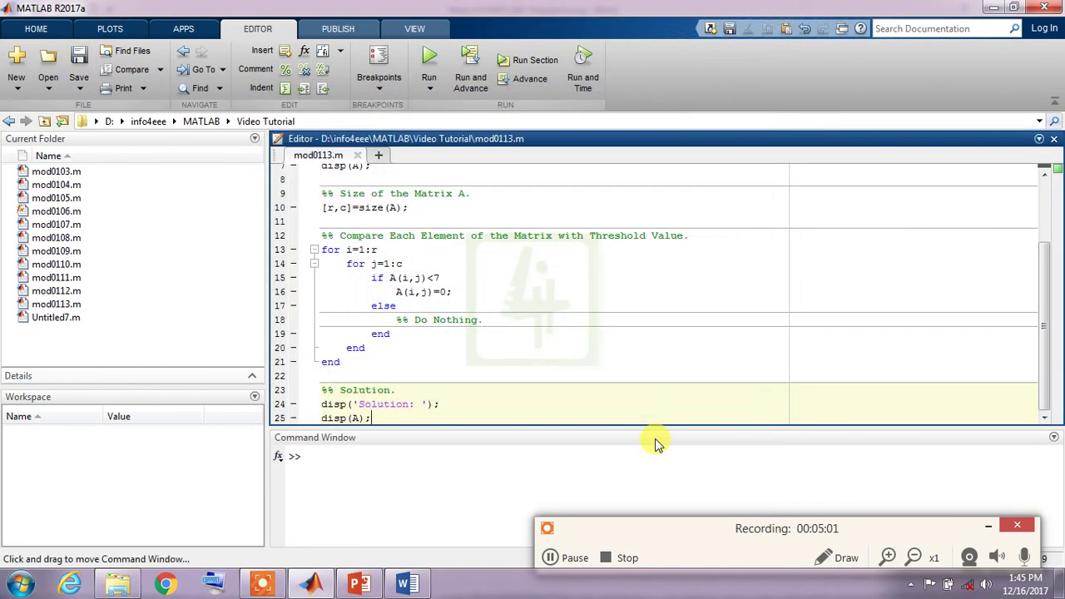
left_click(430, 60)
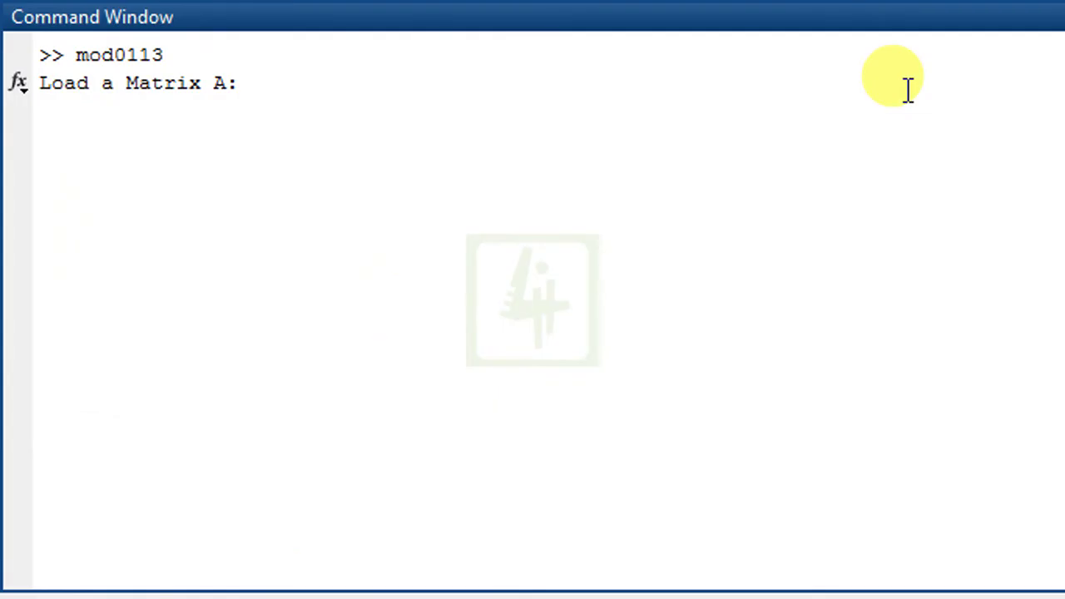
Enter matrix [11,12,21,22;6,14,23,3;5,32,41,6;33,34,43,44] and threshold 7 at the prompts.
type("[11,12,21,22;6,14,23,3;5,32,41,6;33,34,43,44]")
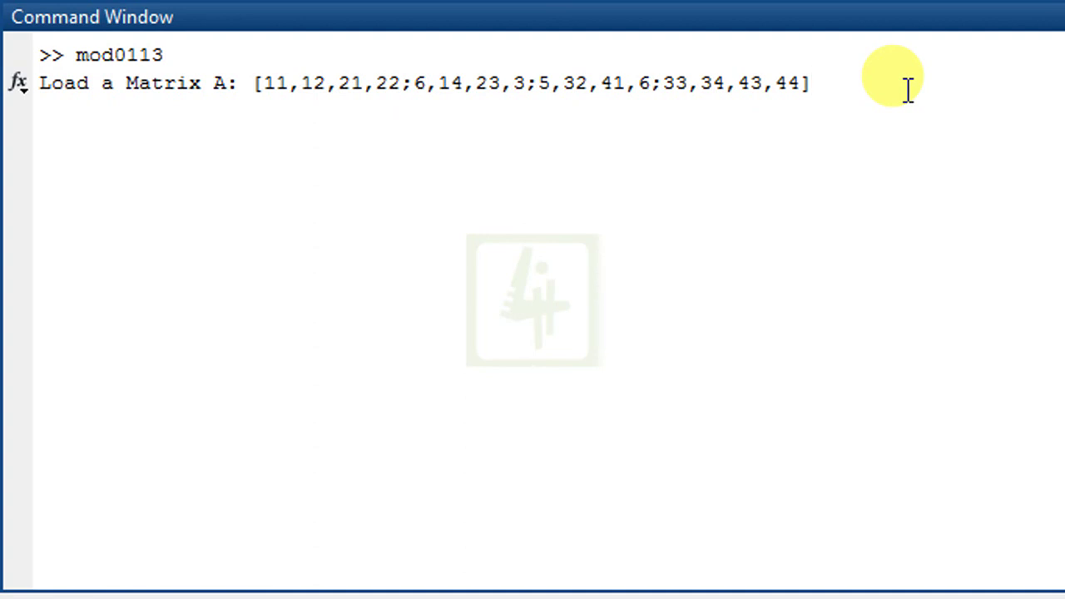
key("Return")
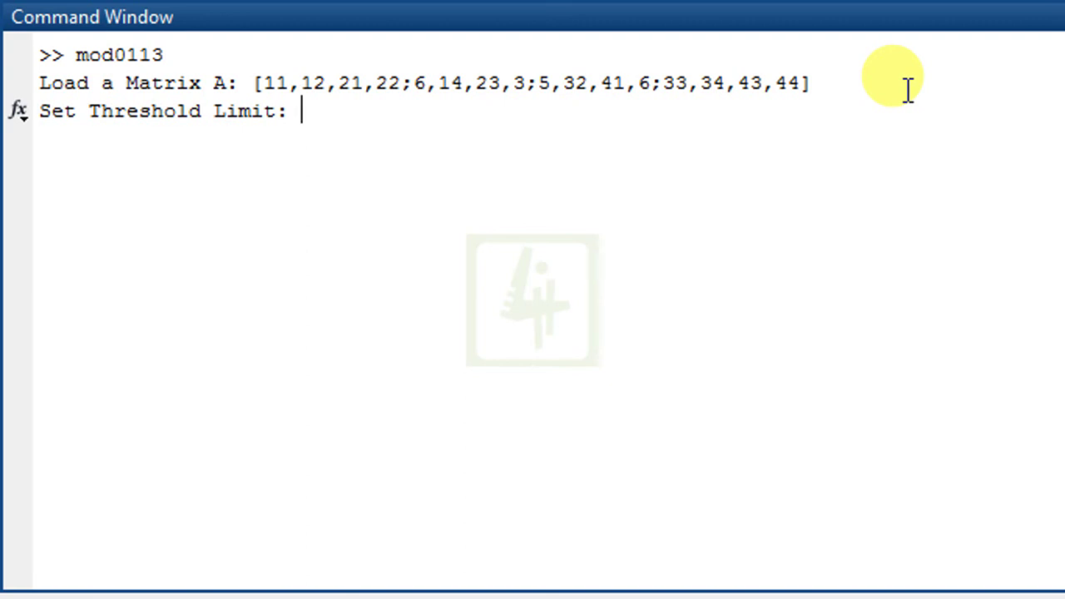
type("7")
key("Return")
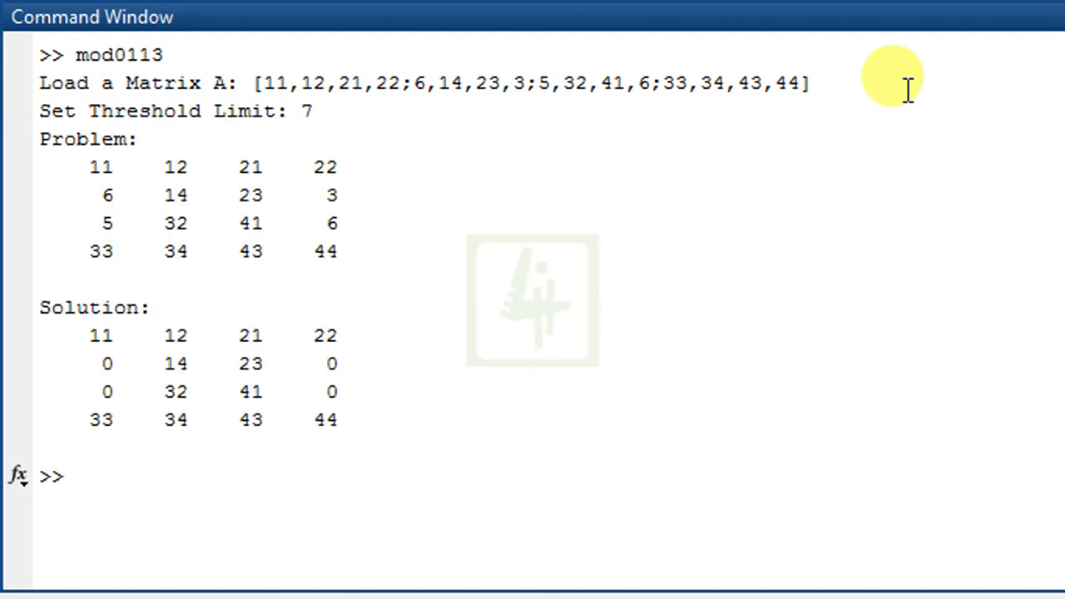